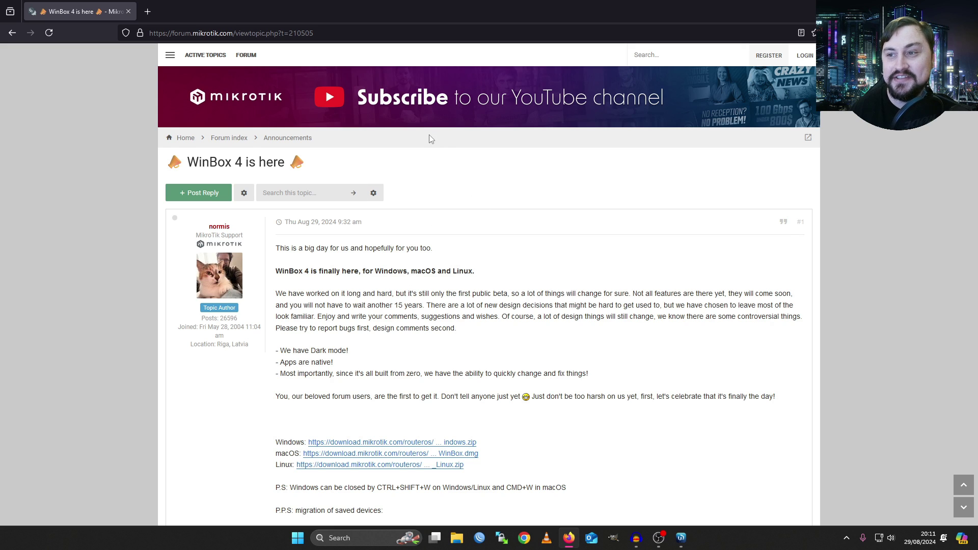
# Scroll through the WinBox 4 announcement post and its download links
pyautogui.scroll(-1, 357, 239)
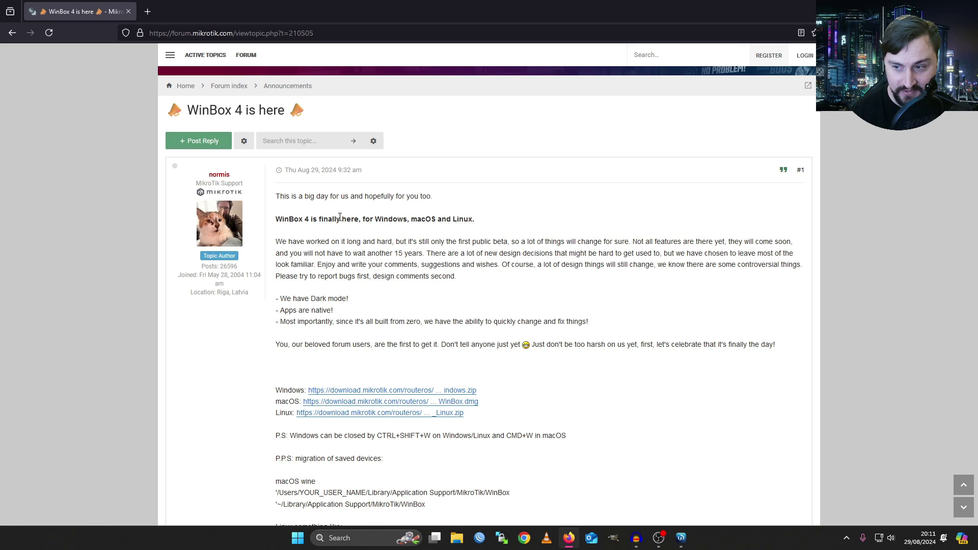
pyautogui.scroll(-2, 321, 289)
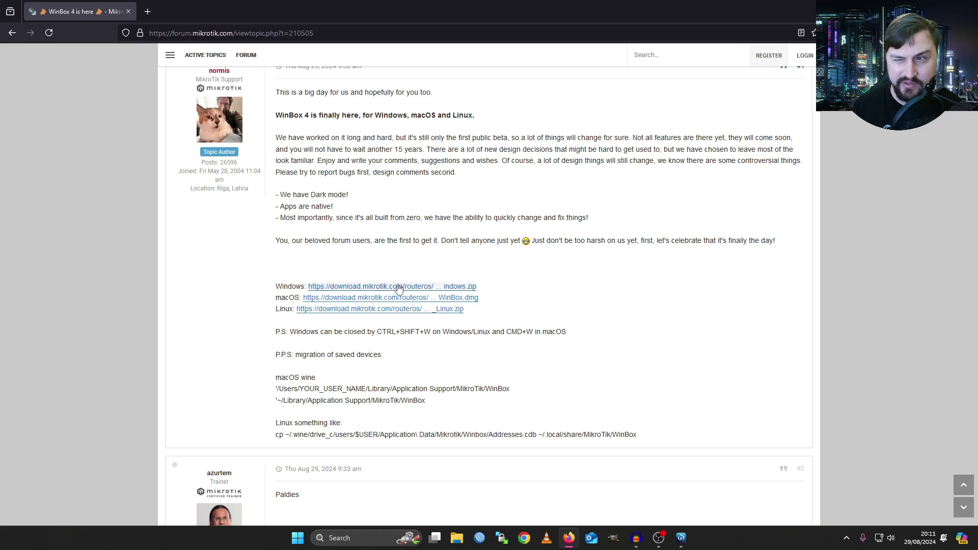
pyautogui.scroll(-5, 405, 288)
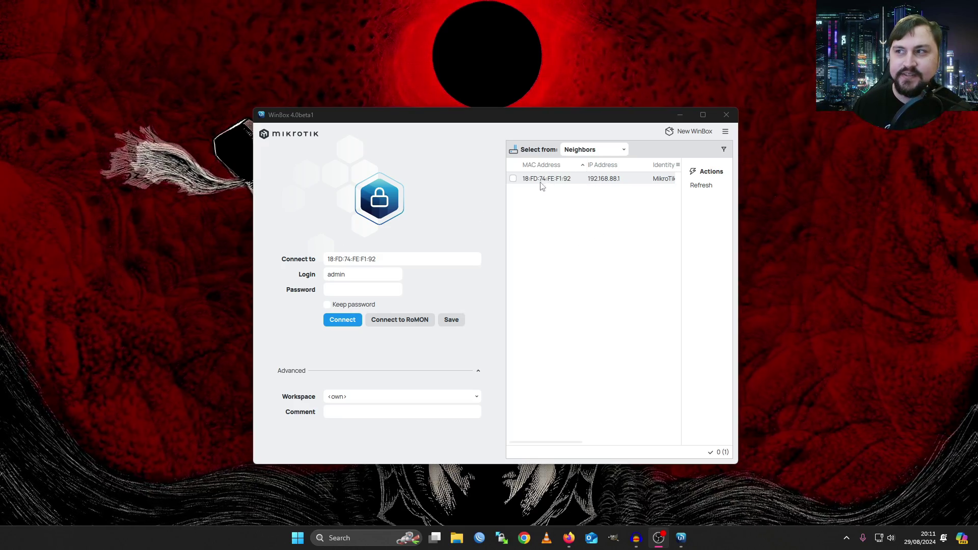
# Choose the discovered router as the connection target, using its MAC address
pyautogui.click(582, 153)
pyautogui.click(552, 219)
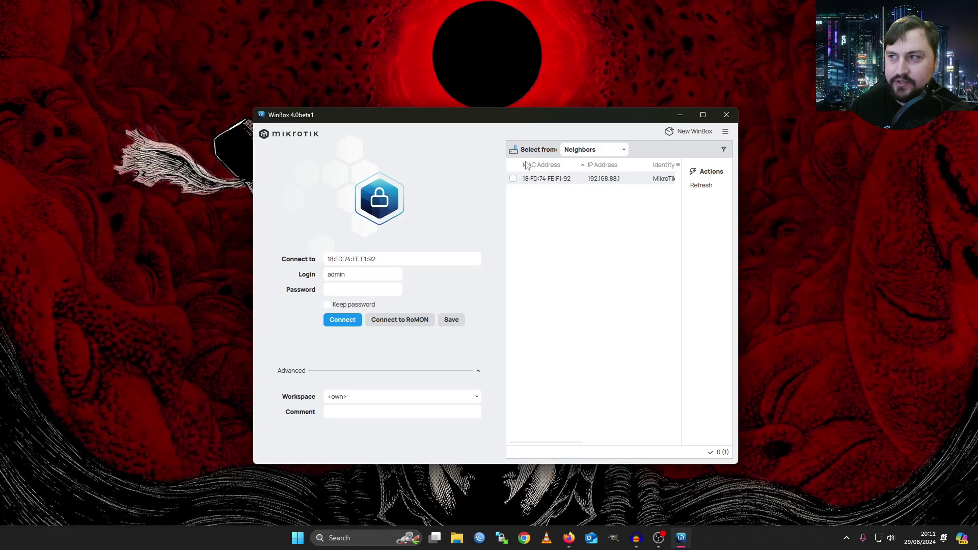
pyautogui.doubleClick(558, 179)
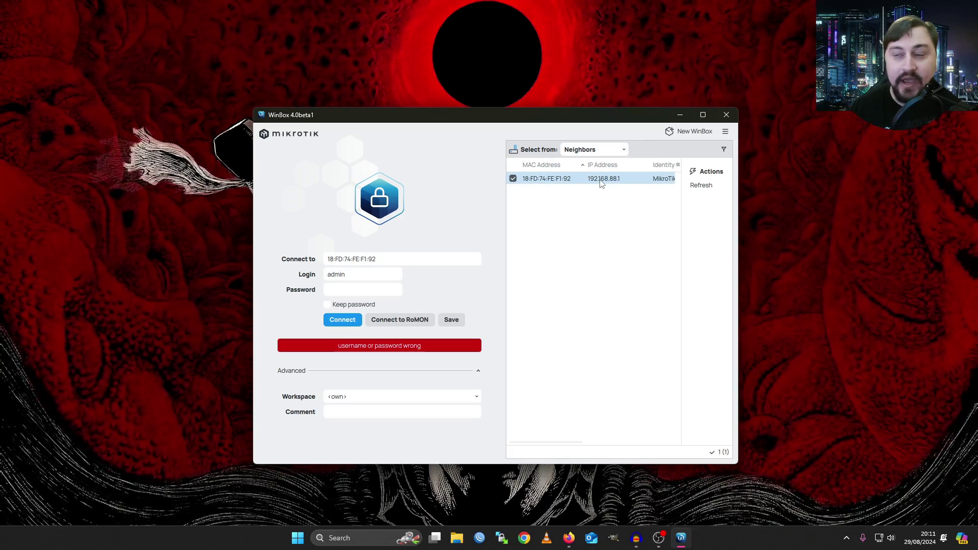
pyautogui.click(611, 181)
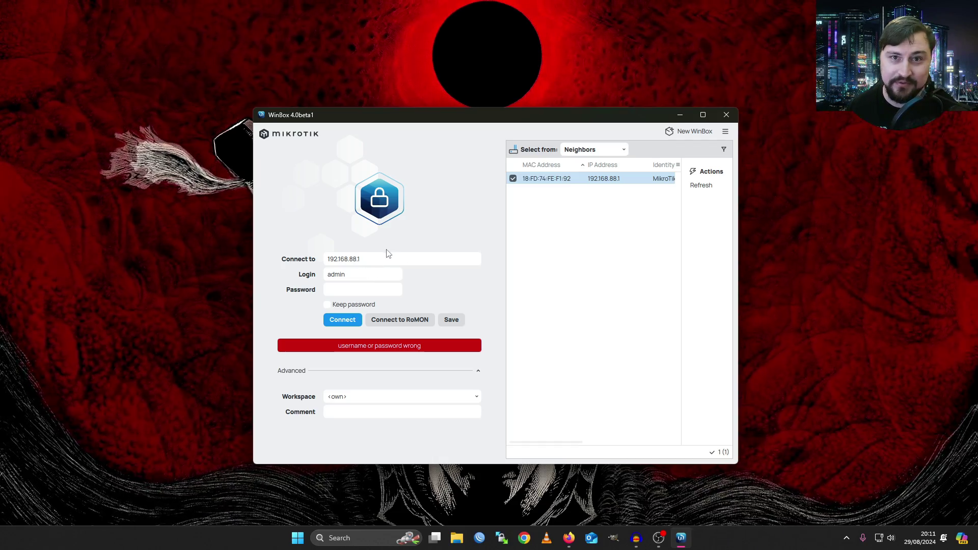
pyautogui.click(547, 180)
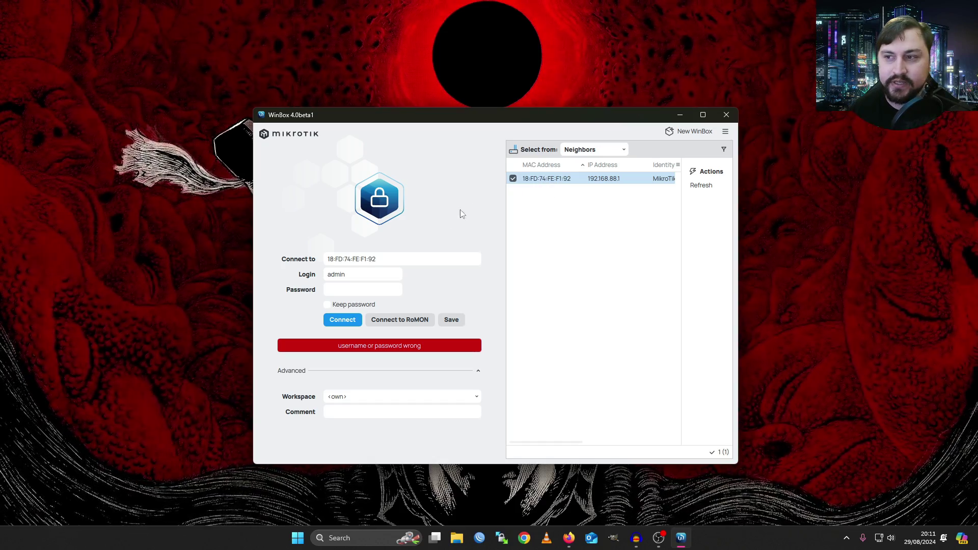
# Log in to the router as admin with the account password
pyautogui.click(362, 288)
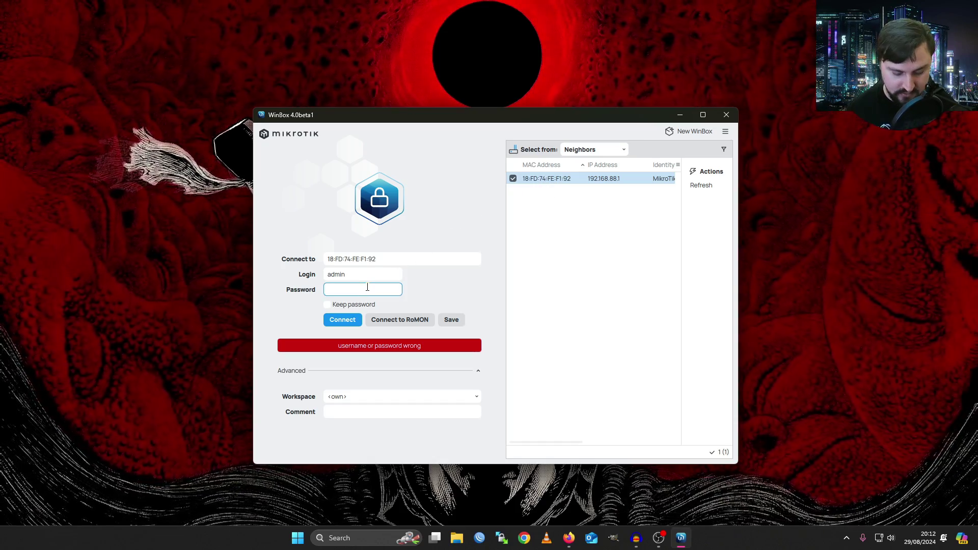
pyautogui.write('•••••••')
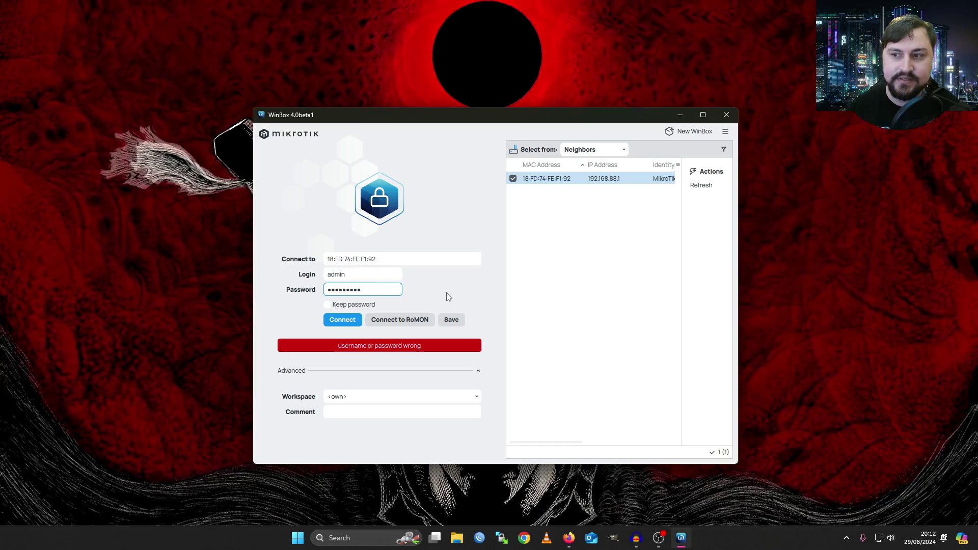
pyautogui.click(352, 323)
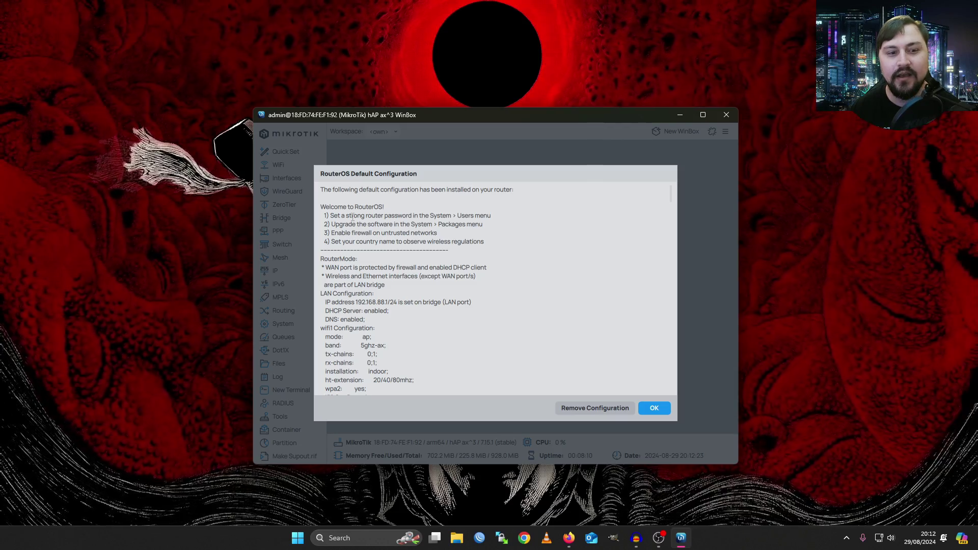
# Highlight the recommended setup steps about upgrading and enabling the firewall
pyautogui.moveTo(330, 216); pyautogui.dragTo(473, 210)
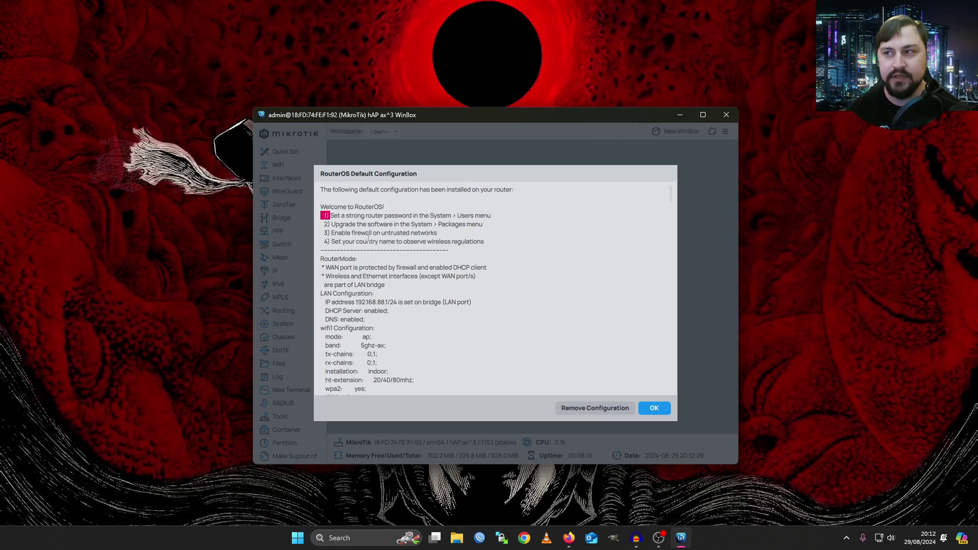
pyautogui.moveTo(359, 225); pyautogui.dragTo(462, 234)
pyautogui.moveTo(322, 233); pyautogui.dragTo(439, 228)
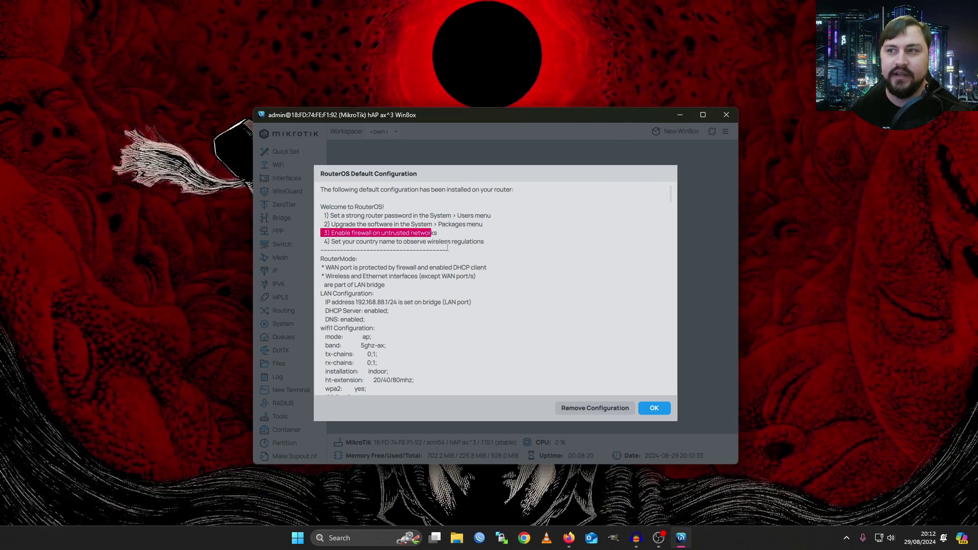
pyautogui.scroll(-6, 452, 223)
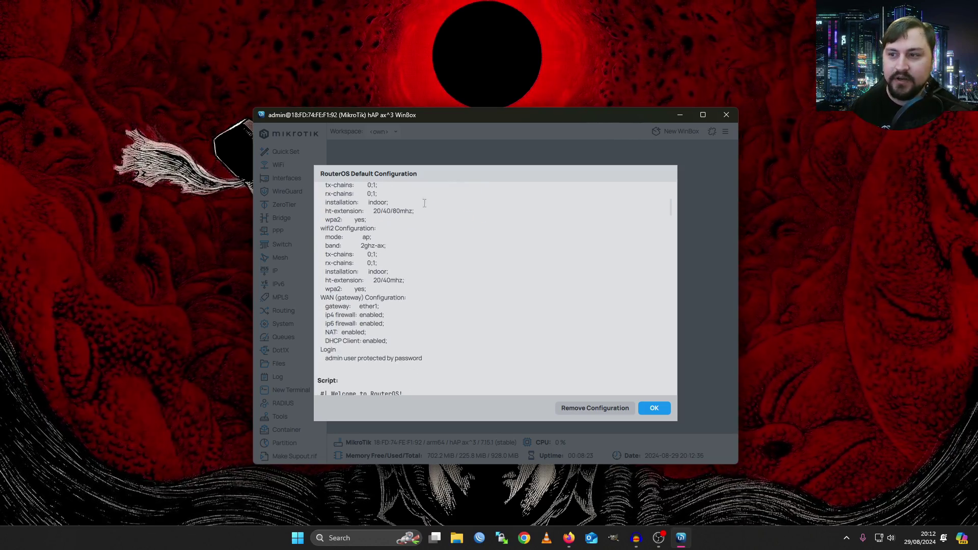
pyautogui.scroll(-1, 403, 236)
pyautogui.scroll(5, 397, 239)
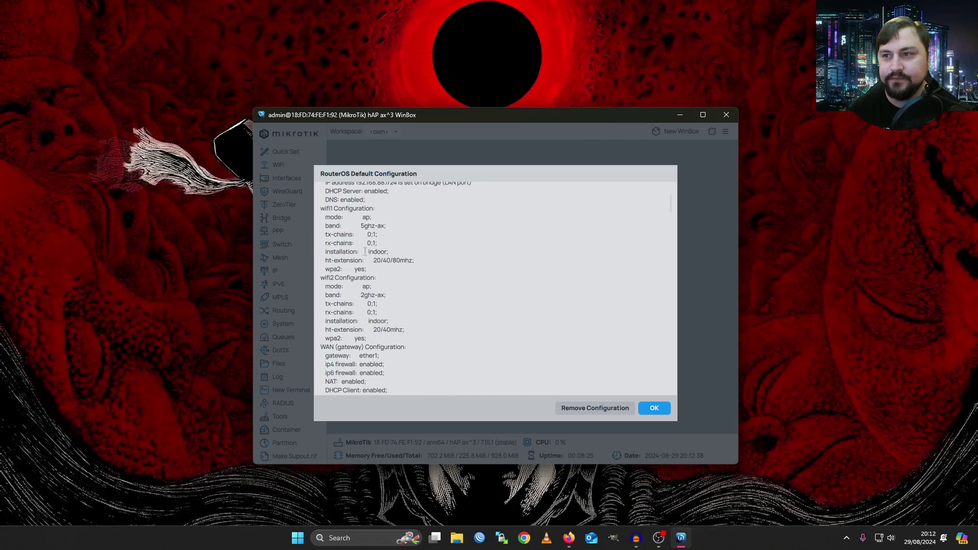
pyautogui.scroll(3, 399, 241)
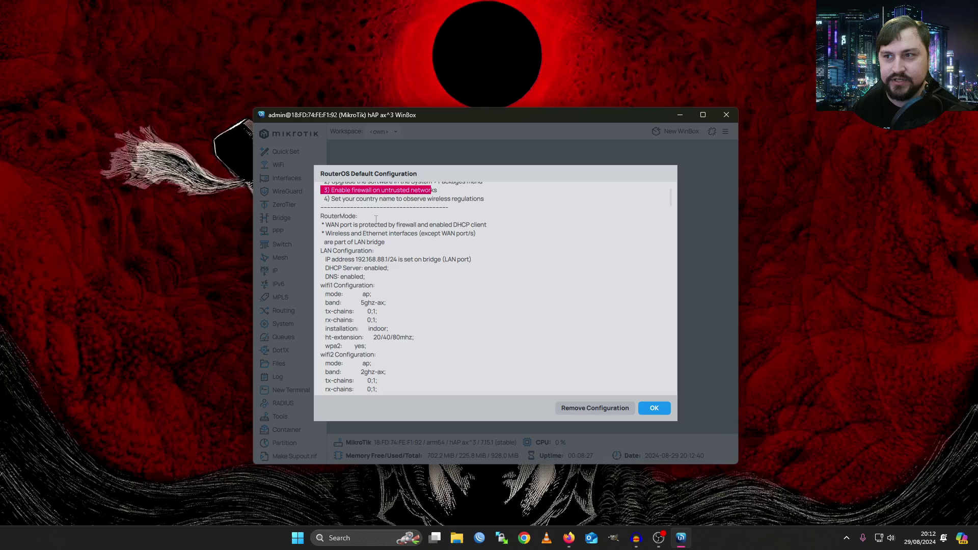
# Review the DHCP and DNS part of the default configuration script
pyautogui.scroll(-12, 376, 219)
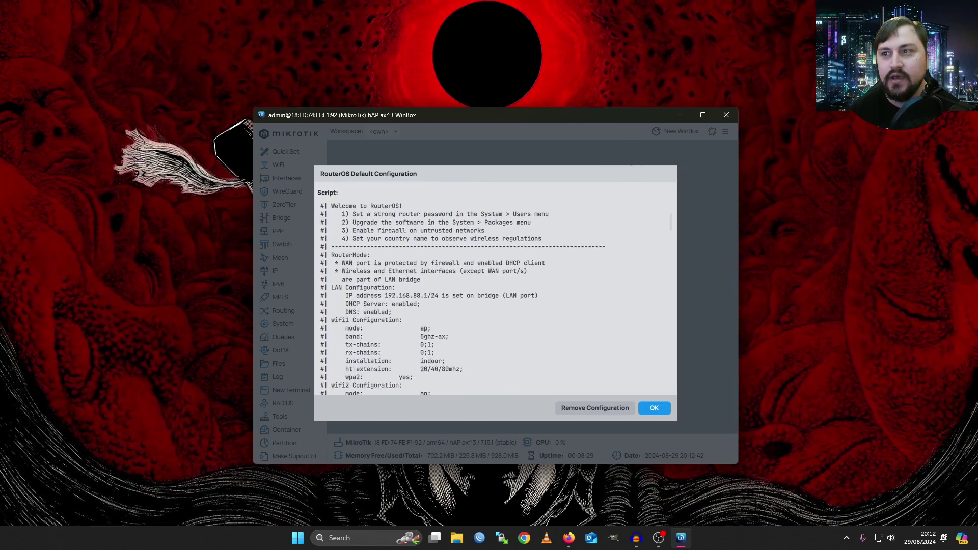
pyautogui.scroll(-2, 392, 235)
pyautogui.scroll(4, 332, 222)
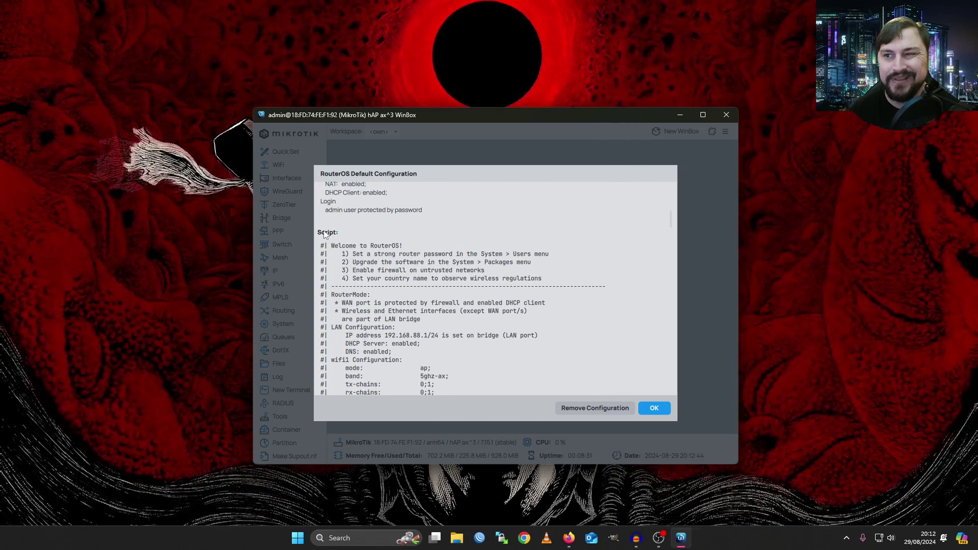
pyautogui.scroll(-13, 384, 239)
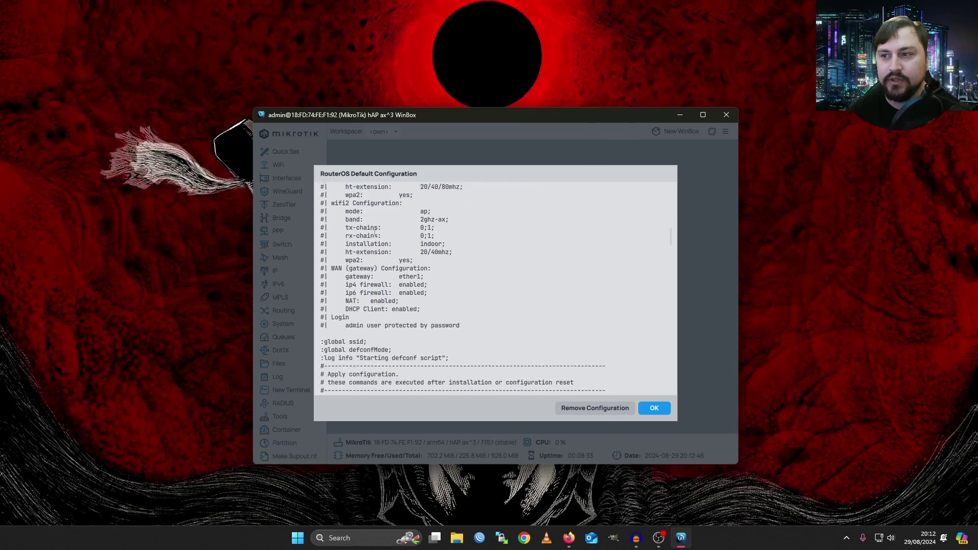
pyautogui.scroll(-3, 374, 235)
pyautogui.moveTo(345, 216); pyautogui.dragTo(337, 315)
pyautogui.scroll(-4, 350, 249)
pyautogui.click(339, 269)
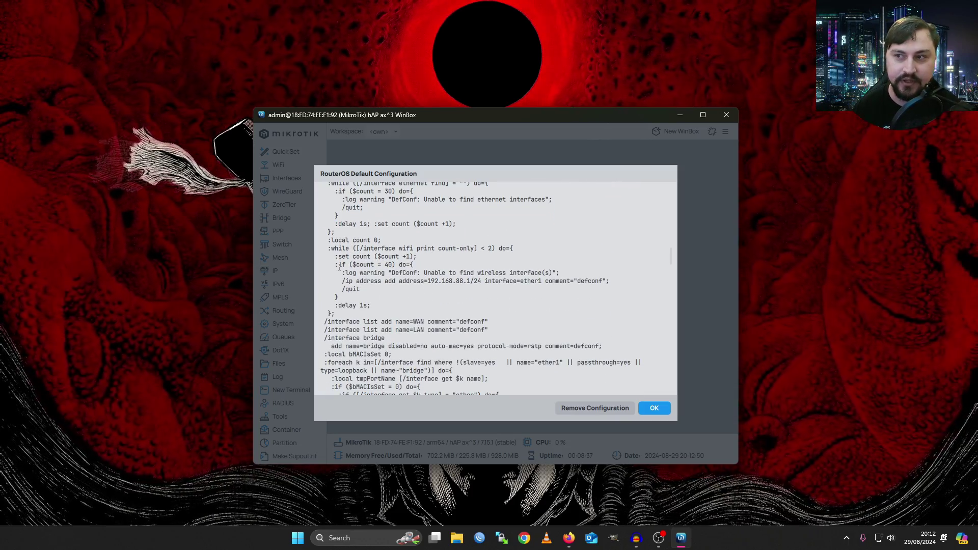
# Read through the remaining wifi section of the script and close it with OK
pyautogui.scroll(-6, 350, 245)
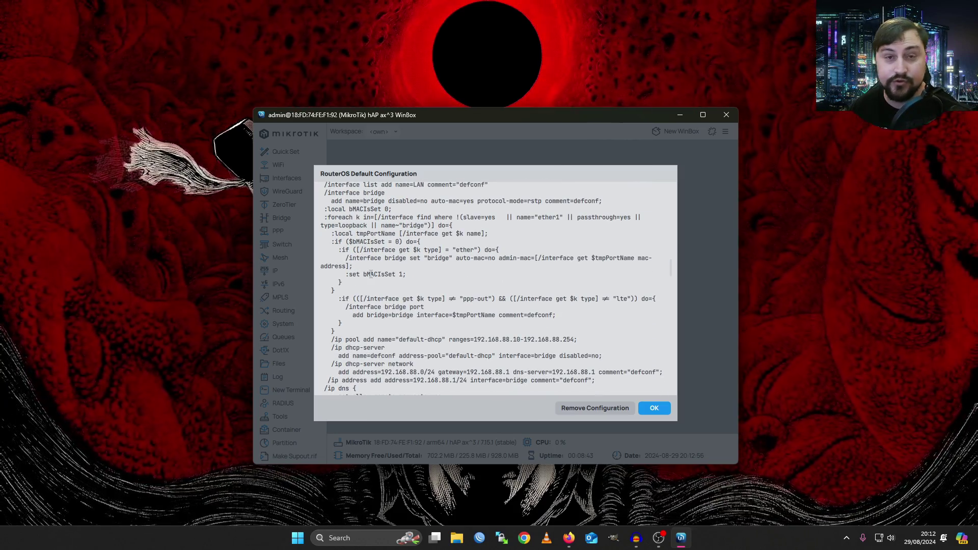
pyautogui.scroll(-2, 460, 245)
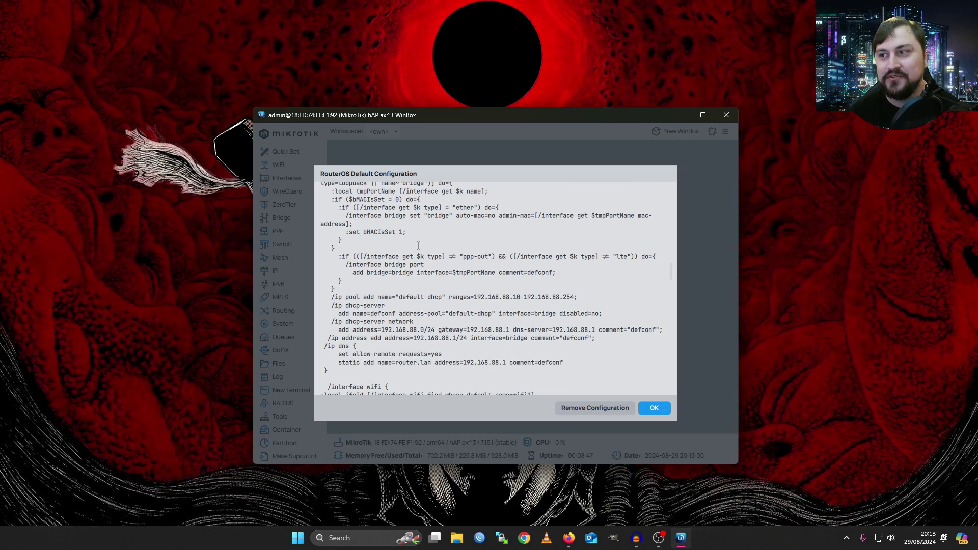
pyautogui.scroll(-2, 418, 245)
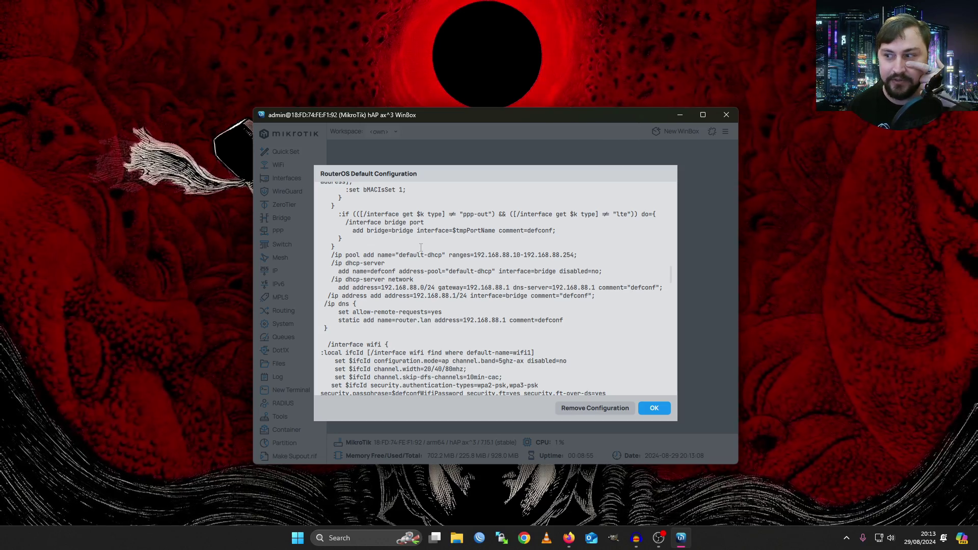
pyautogui.scroll(-2, 503, 298)
pyautogui.scroll(-2, 504, 298)
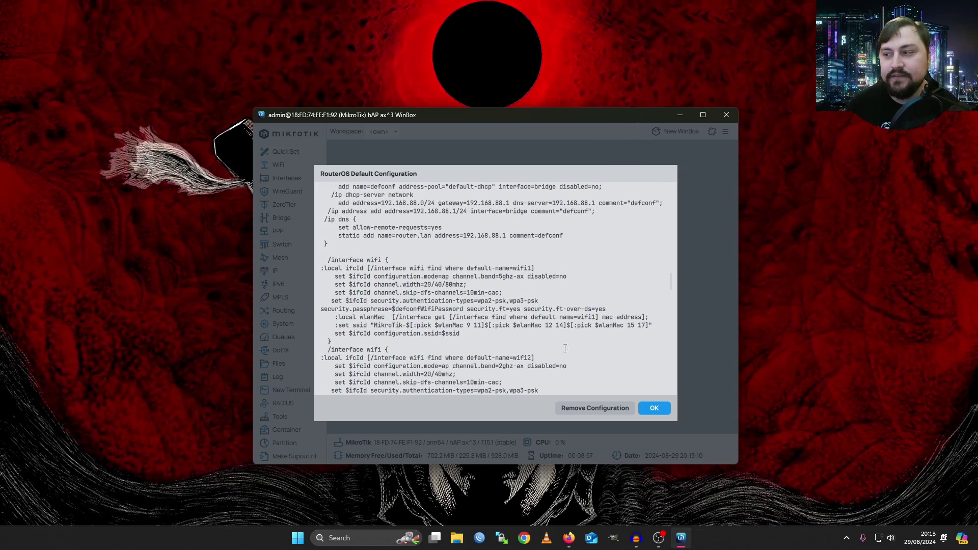
pyautogui.click(653, 408)
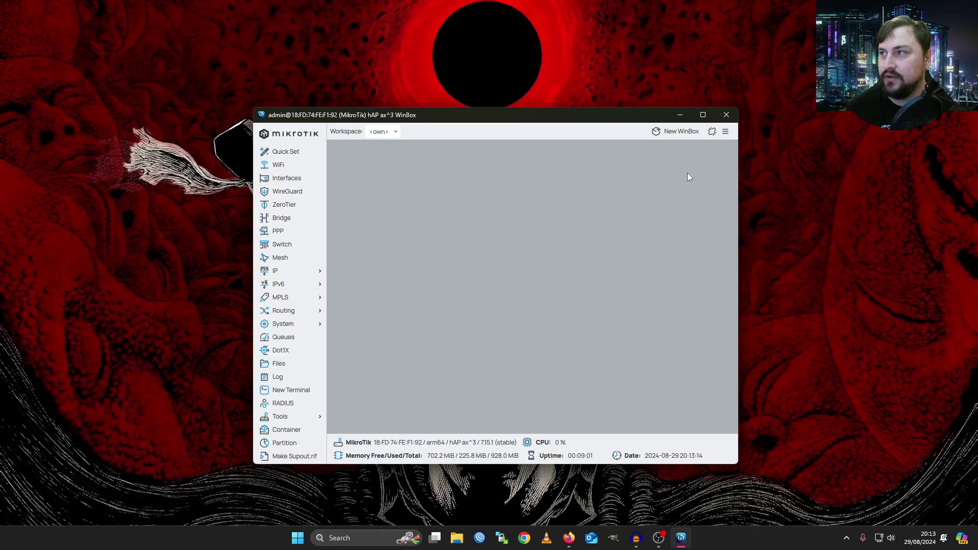
# Maximize WinBox, then view and close the router's File List of backups and scripts
pyautogui.click(699, 116)
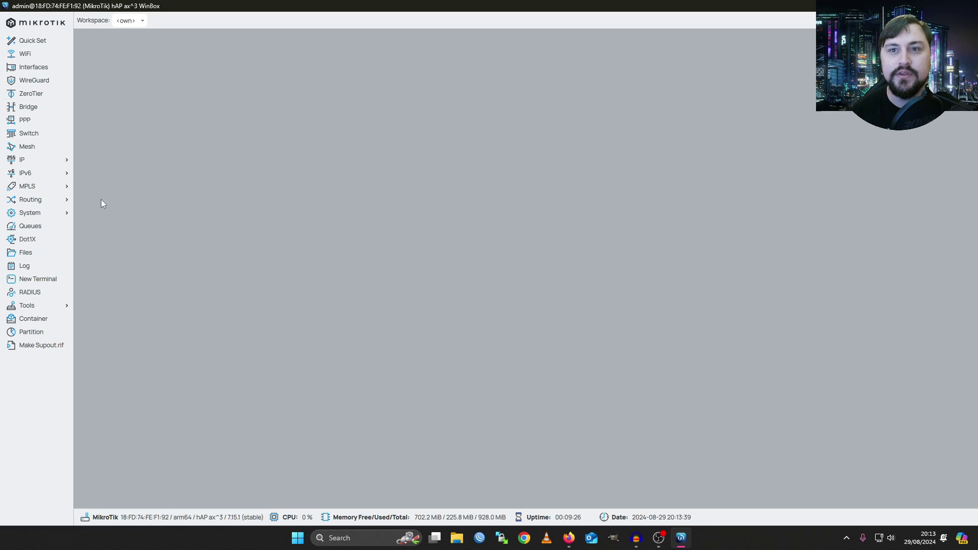
pyautogui.click(56, 254)
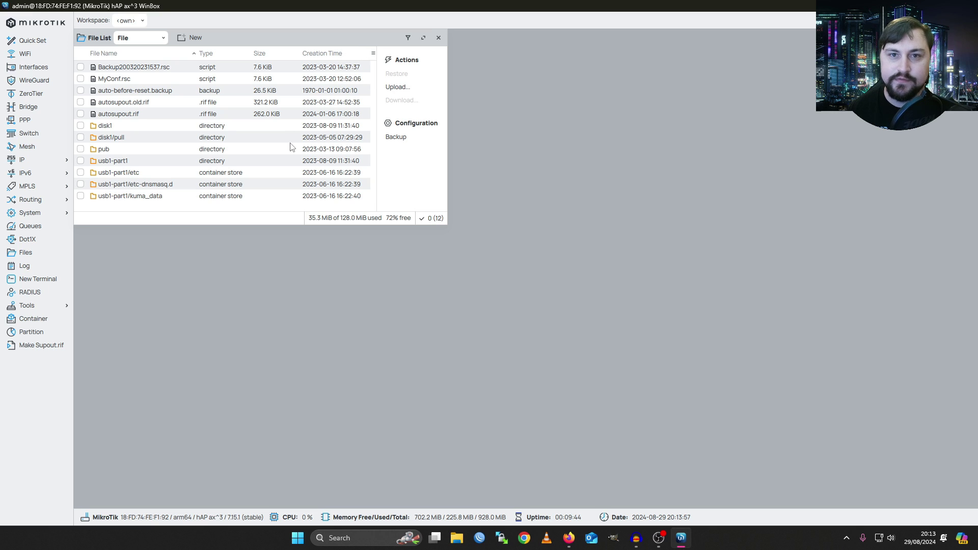
pyautogui.click(438, 37)
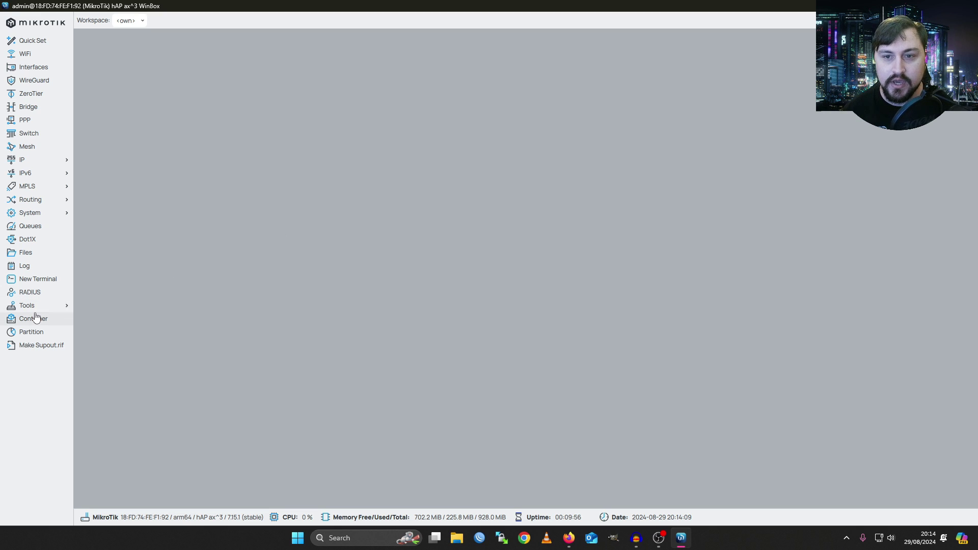
# In a maximized new terminal, answer n to the license prompt and run system/default-configuration/print
pyautogui.click(50, 281)
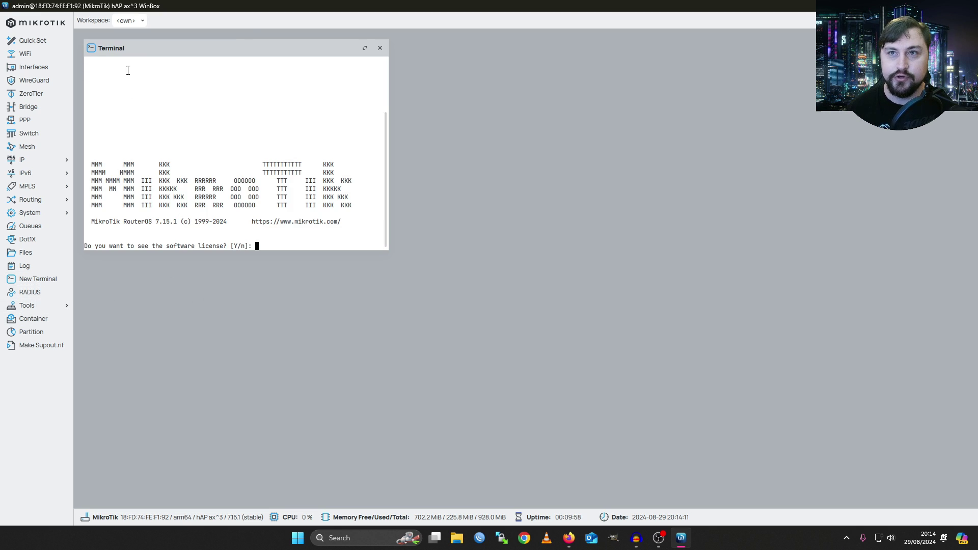
pyautogui.doubleClick(160, 50)
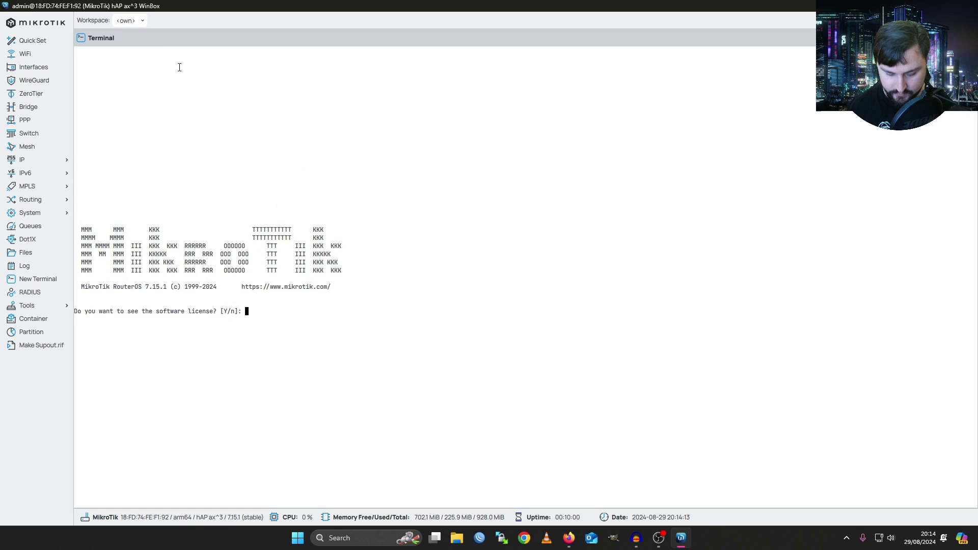
pyautogui.write('n@MikroTik] > ')
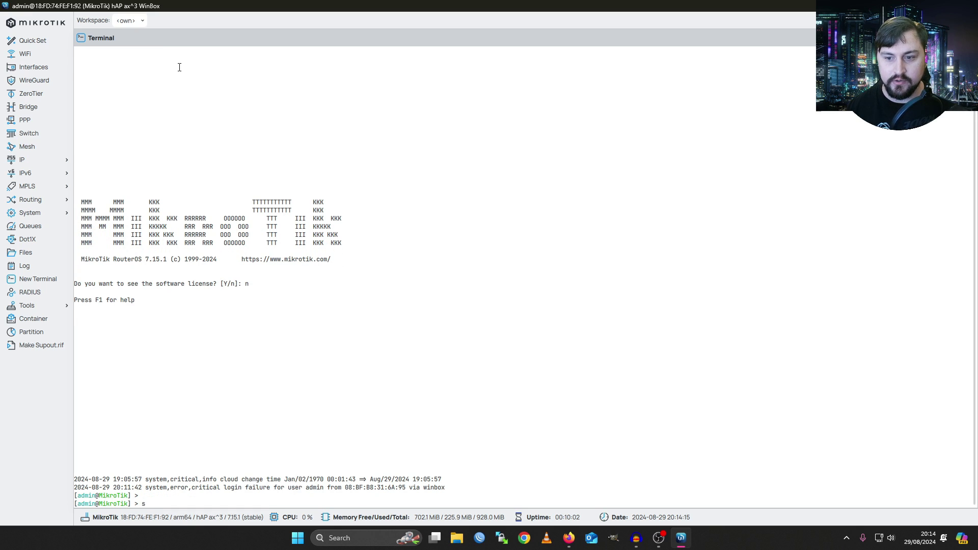
pyautogui.write('system/default-configuration/print')
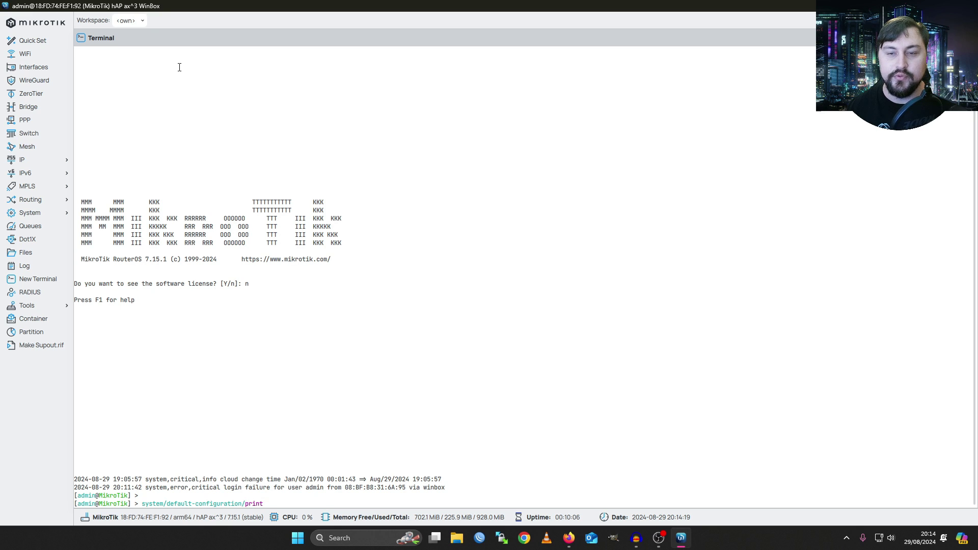
pyautogui.press('Return')
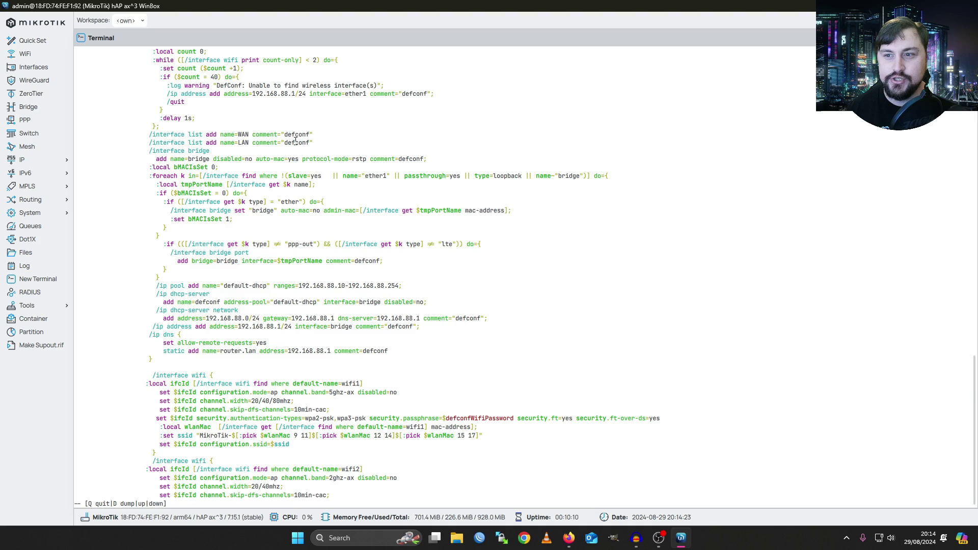
# Page through the default-configuration listing to its caps section
pyautogui.press('space')
pyautogui.press('space')
pyautogui.press('space')
pyautogui.press('space')
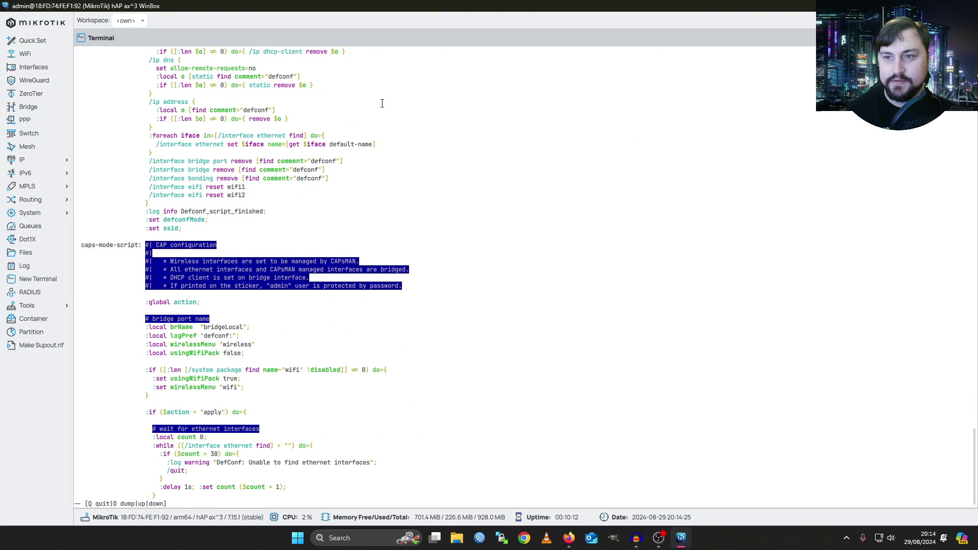
pyautogui.press('space')
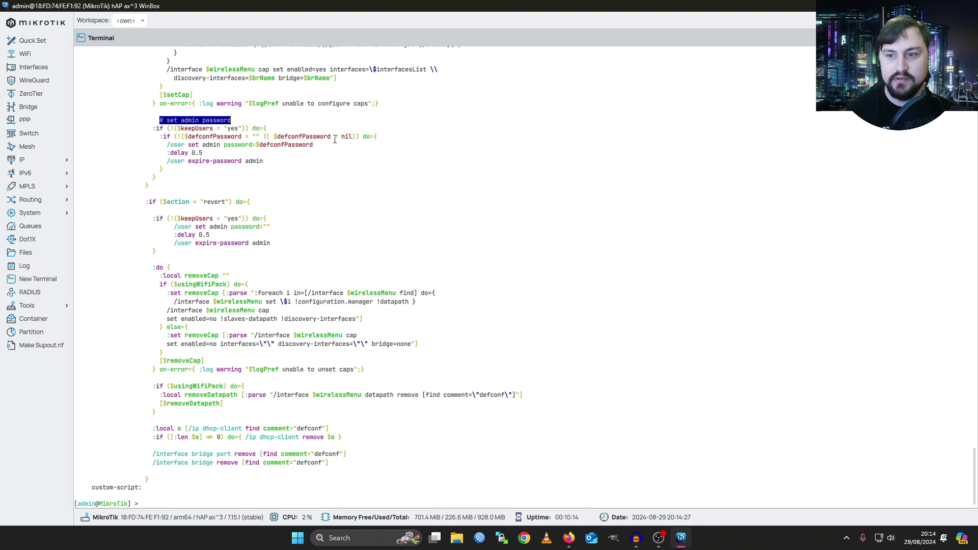
pyautogui.moveTo(340, 467); pyautogui.dragTo(306, 163)
pyautogui.scroll(3, 306, 163)
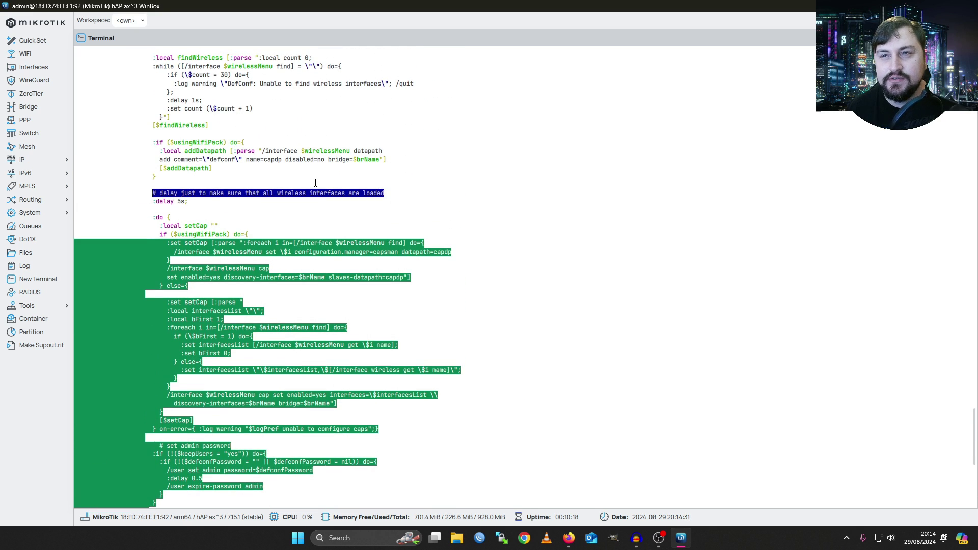
pyautogui.click(312, 177)
pyautogui.scroll(-3, 313, 177)
pyautogui.scroll(5, 350, 232)
pyautogui.scroll(12, 350, 232)
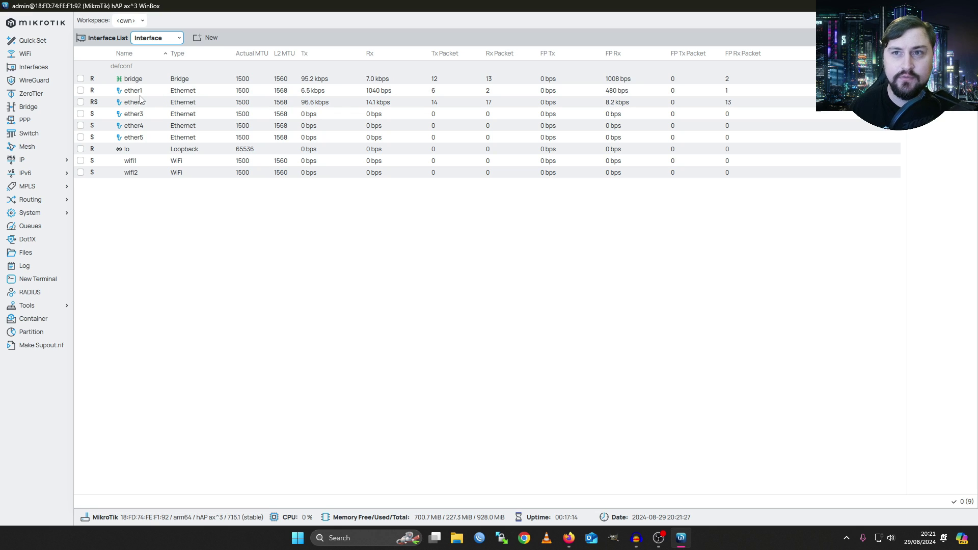
# Select the ether1, bridge and lo interfaces, then bring up the interface type dropdown
pyautogui.click(141, 95)
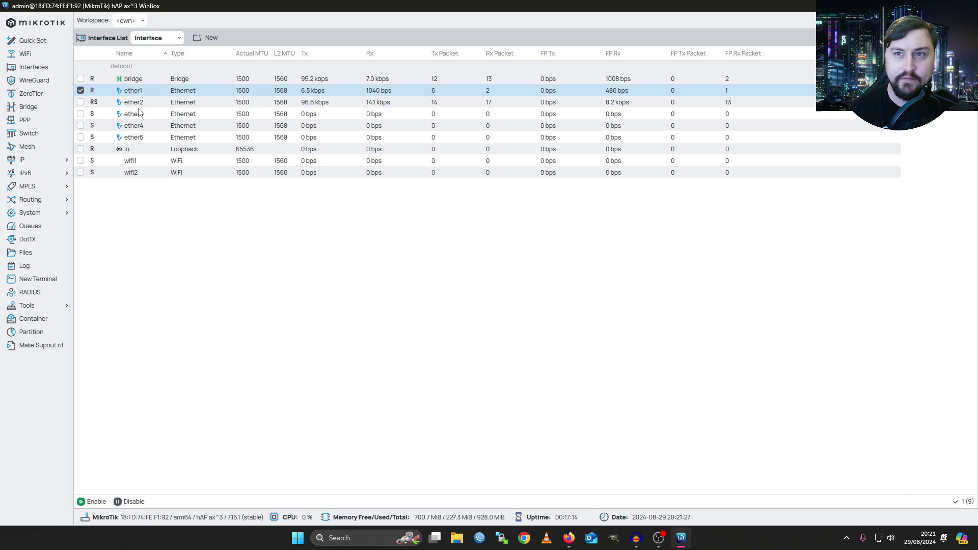
pyautogui.click(127, 80)
pyautogui.click(150, 148)
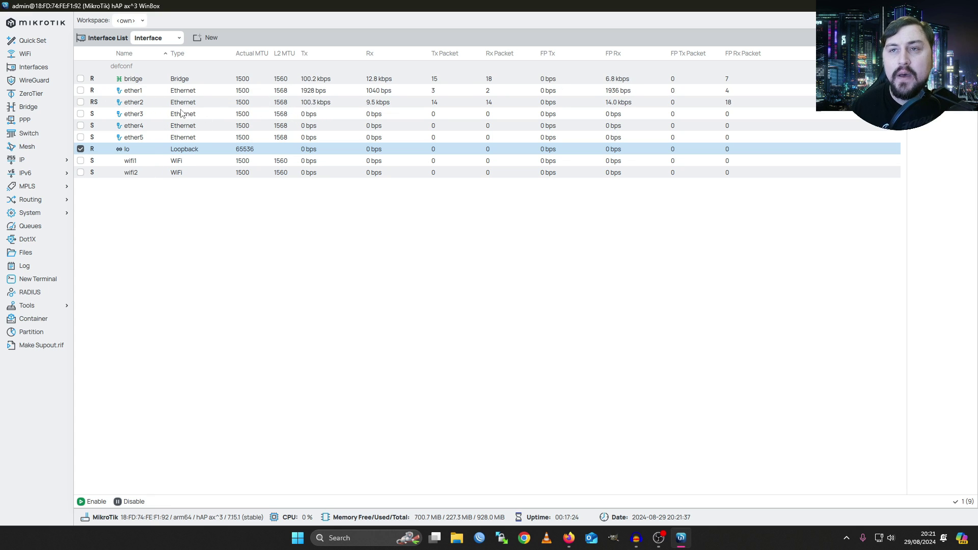
pyautogui.click(177, 40)
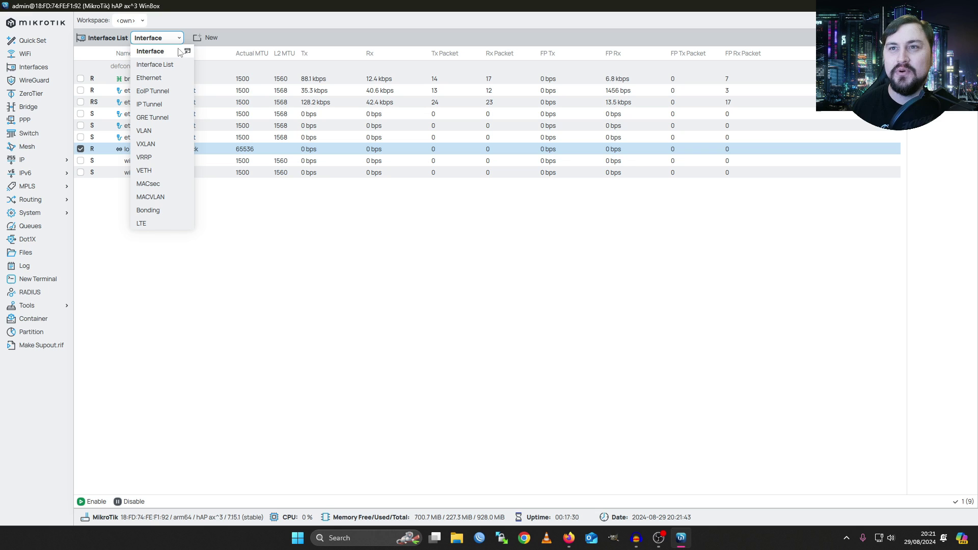
# Switch to the Interface List view and select the LAN list containing bridge
pyautogui.click(172, 65)
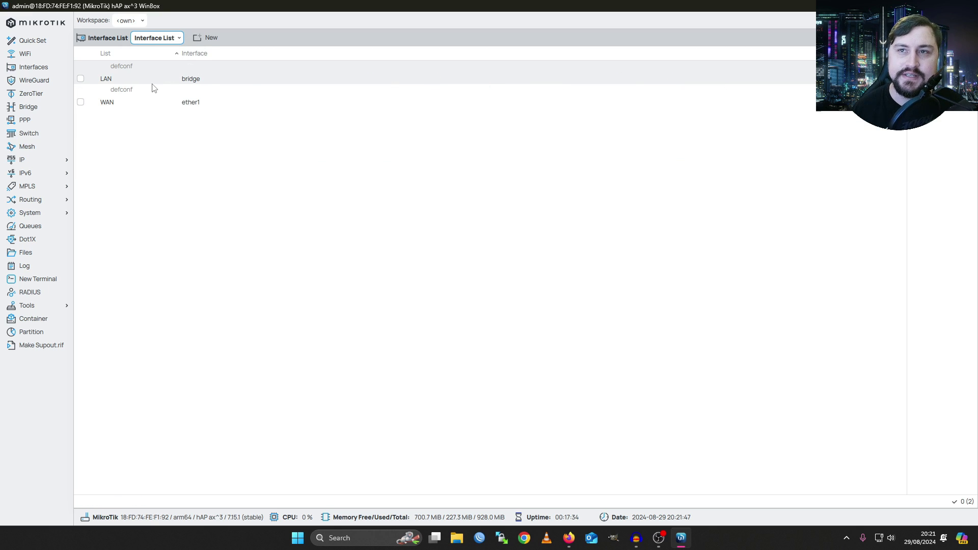
pyautogui.click(124, 71)
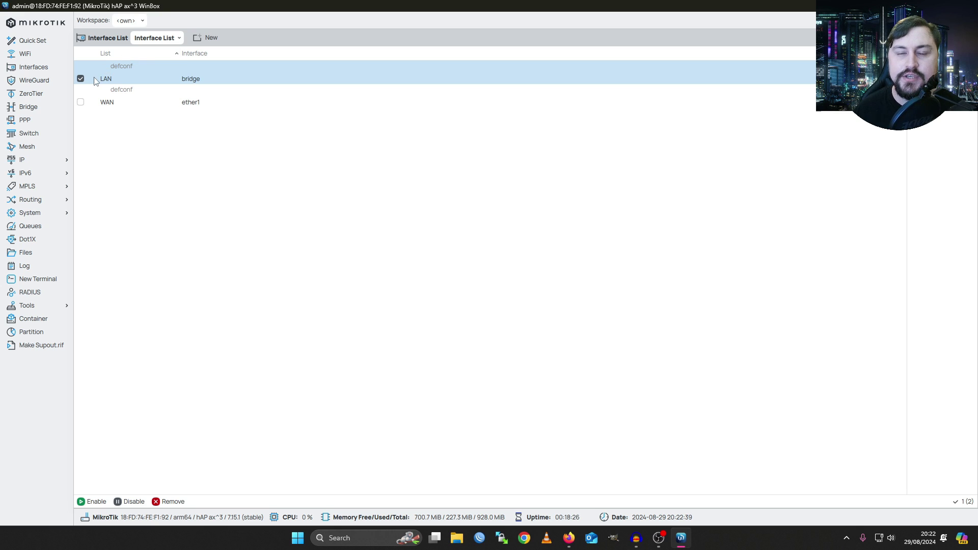
# Open the Bridge settings and show its Ports list: ether2–ether5, wifi1 and wifi2
pyautogui.click(51, 114)
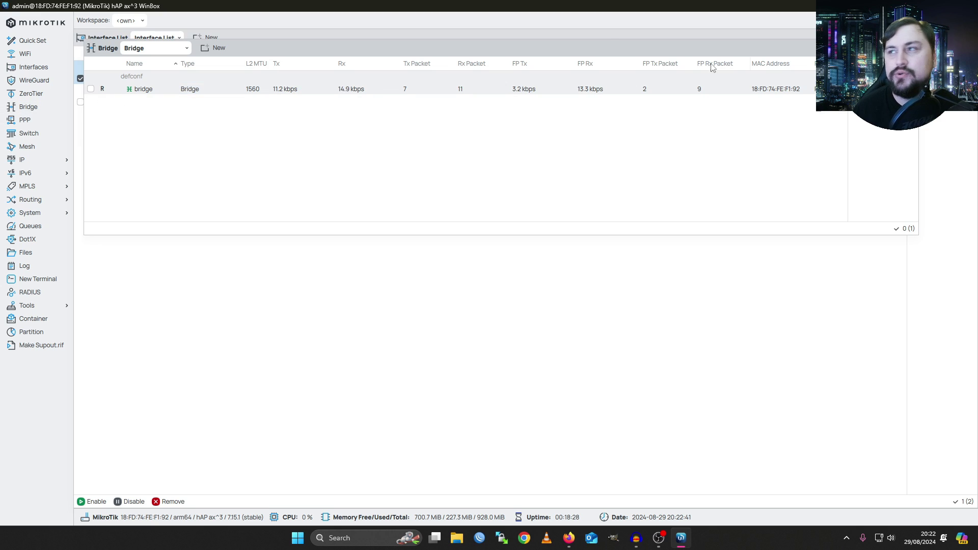
pyautogui.press('Escape')
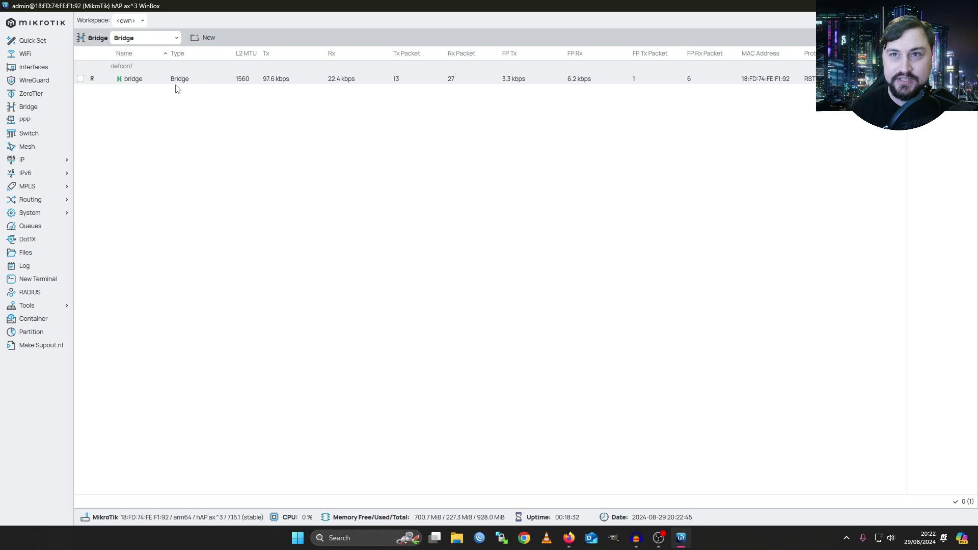
pyautogui.click(159, 40)
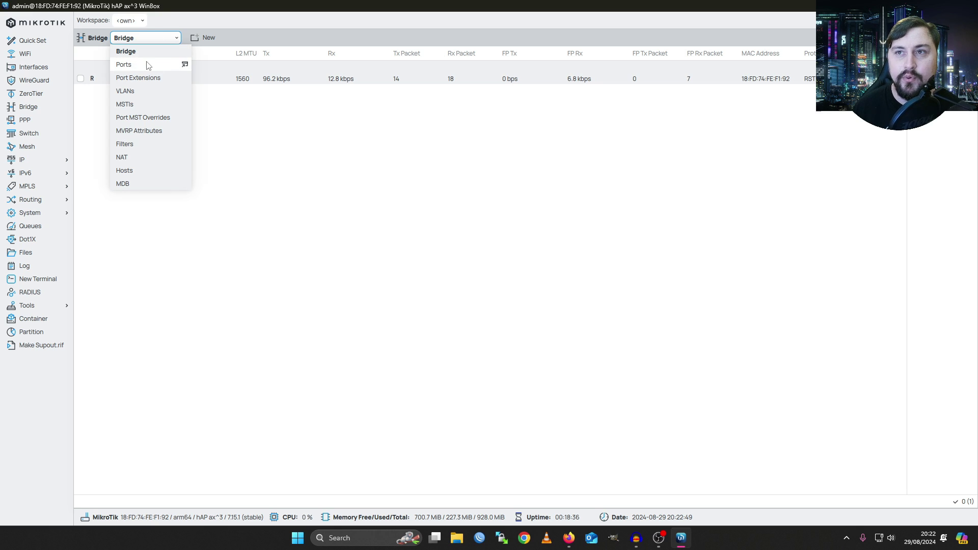
pyautogui.click(148, 65)
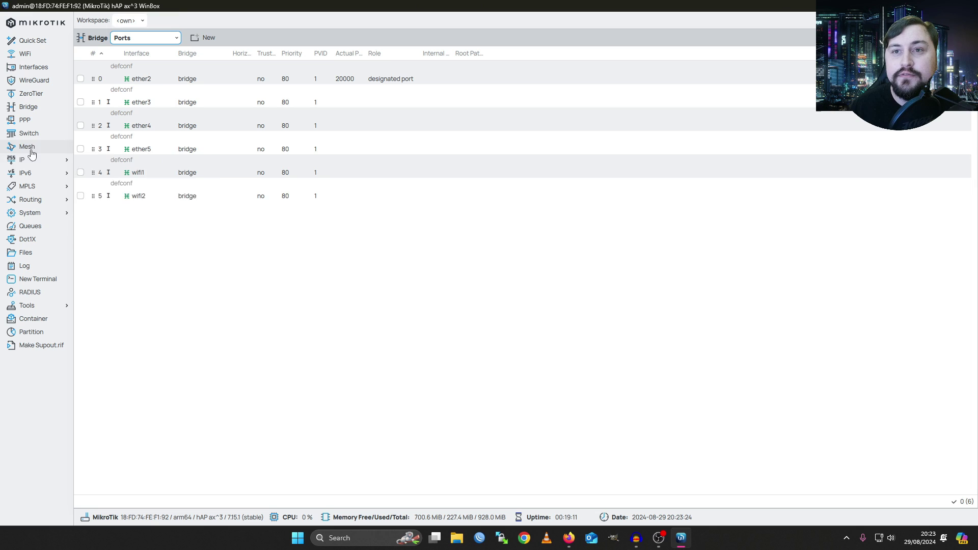
# Open IP > Addresses and select the 192.168.88.1/24 bridge address
pyautogui.moveTo(56, 164)
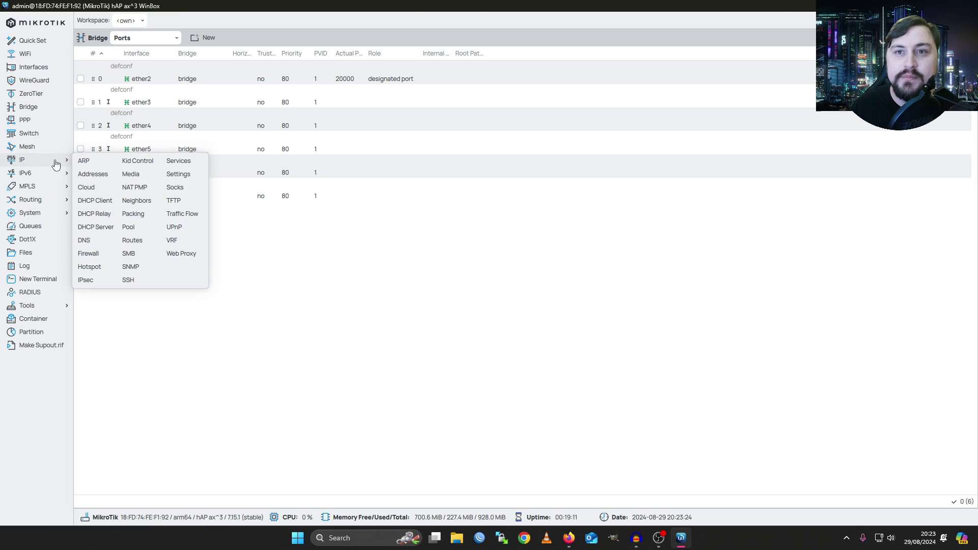
pyautogui.click(96, 177)
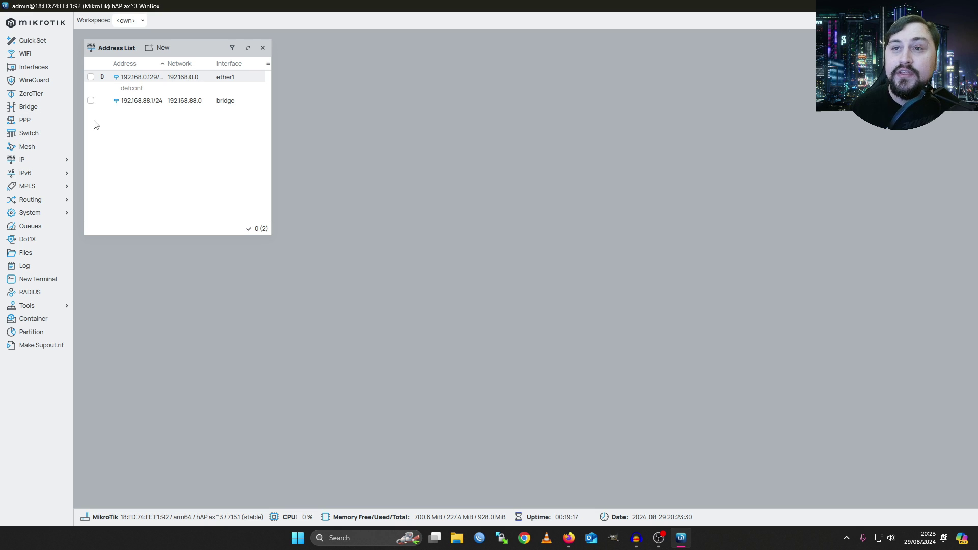
pyautogui.click(135, 102)
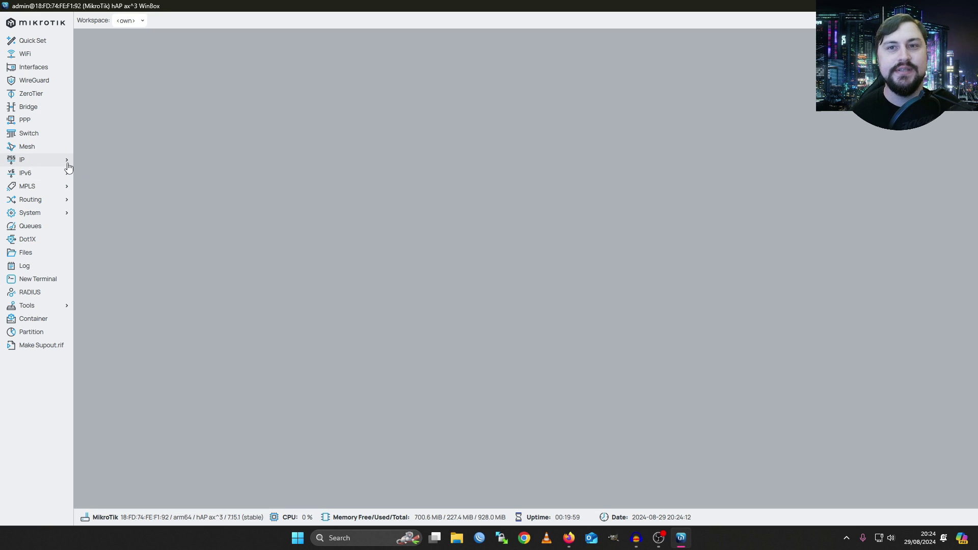
# Open IP > DHCP Client, inspect the ether1 defconf client's settings, then close them
pyautogui.click(41, 162)
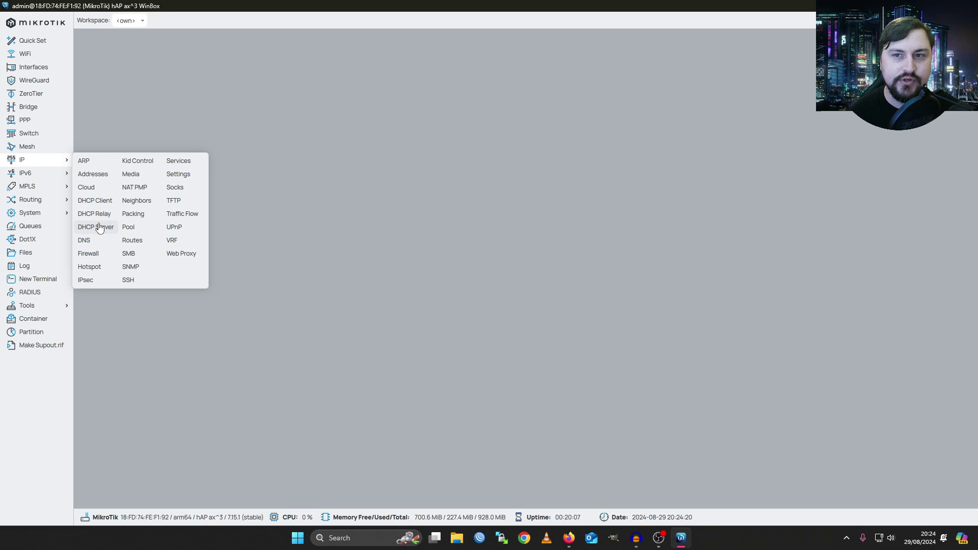
pyautogui.click(102, 202)
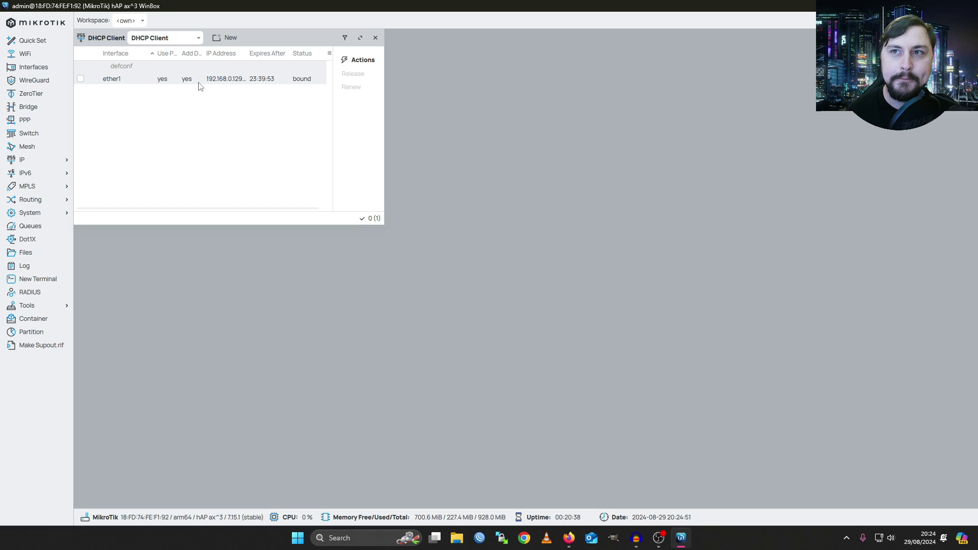
pyautogui.doubleClick(173, 79)
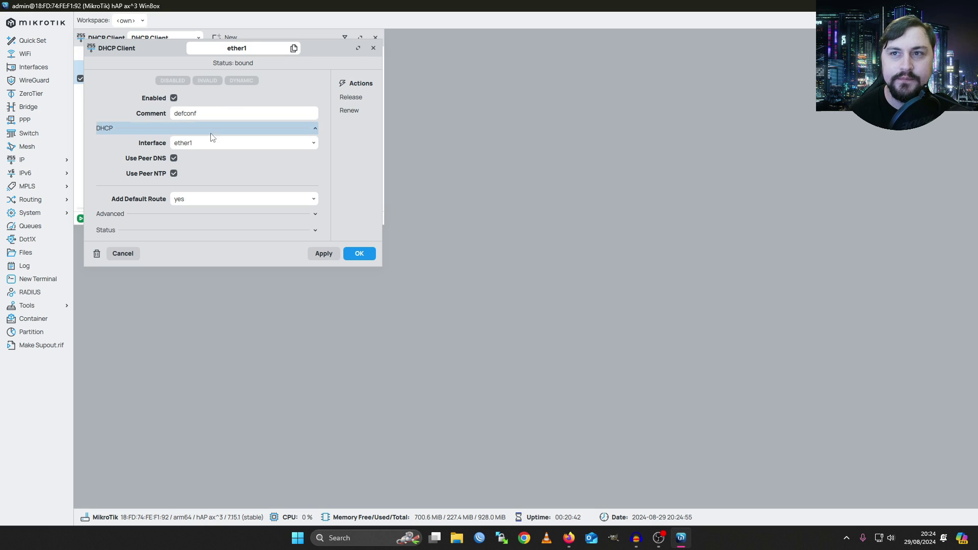
pyautogui.moveTo(192, 114); pyautogui.dragTo(174, 114)
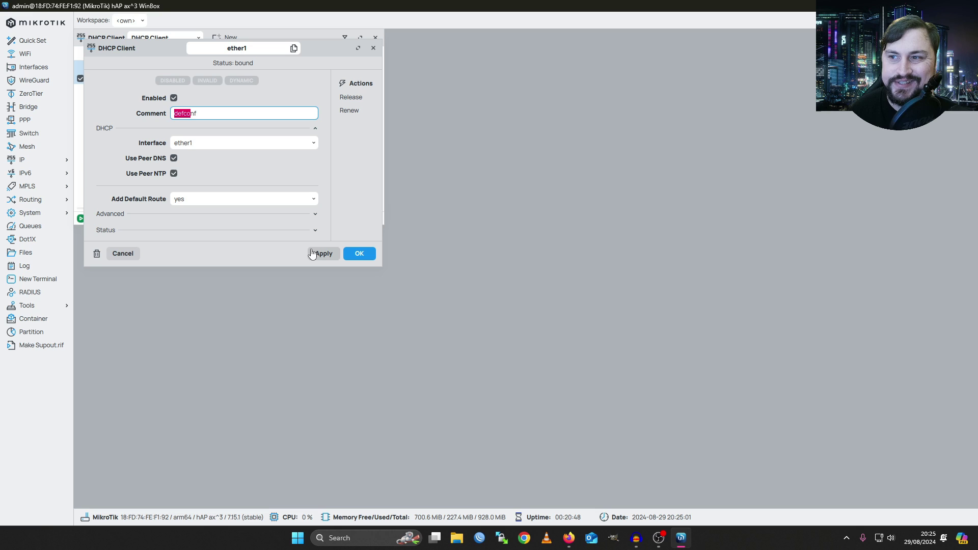
pyautogui.click(372, 47)
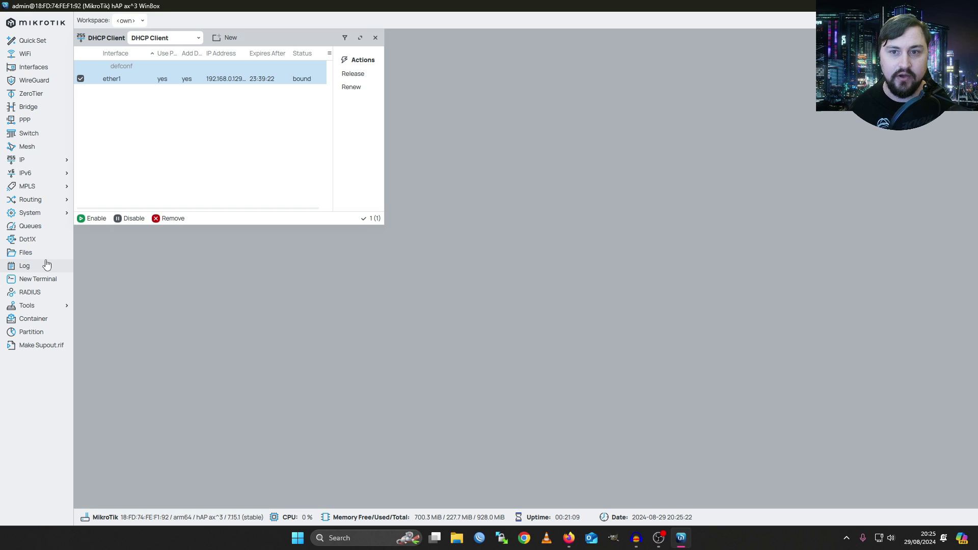
# Ping 8.8.8.8 from a new terminal, then stop it: 13/13 replies, 0% loss, ~16 ms
pyautogui.click(36, 280)
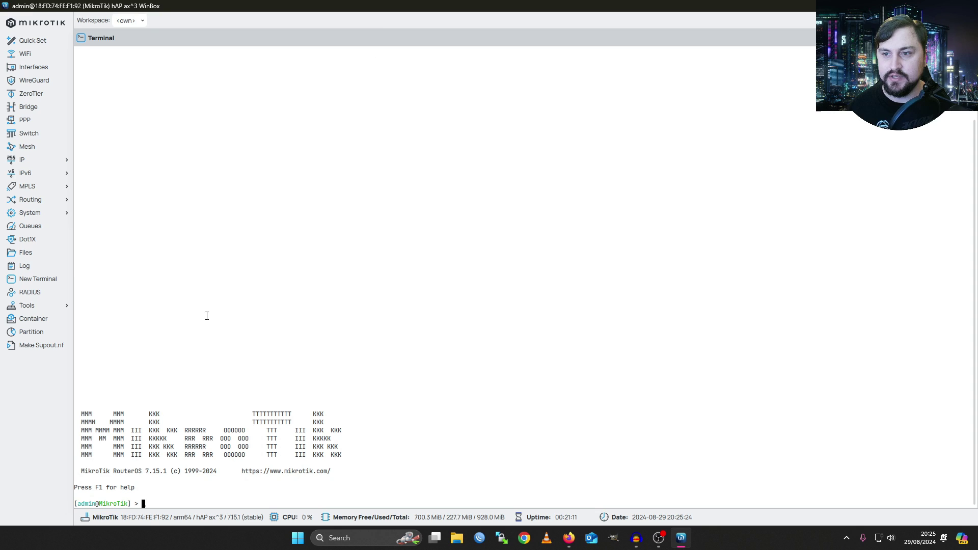
pyautogui.write('ping ')
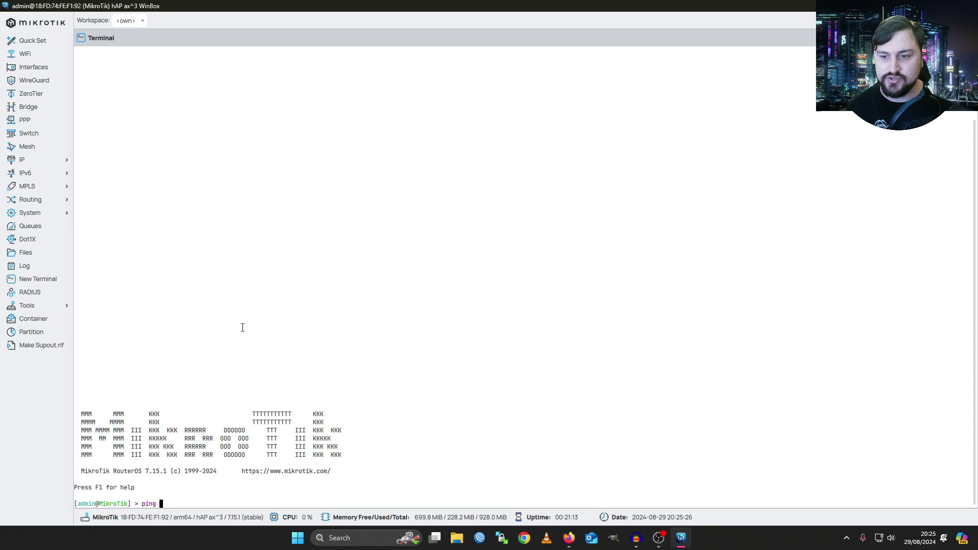
pyautogui.write('8.8.8.8')
pyautogui.press('Return')
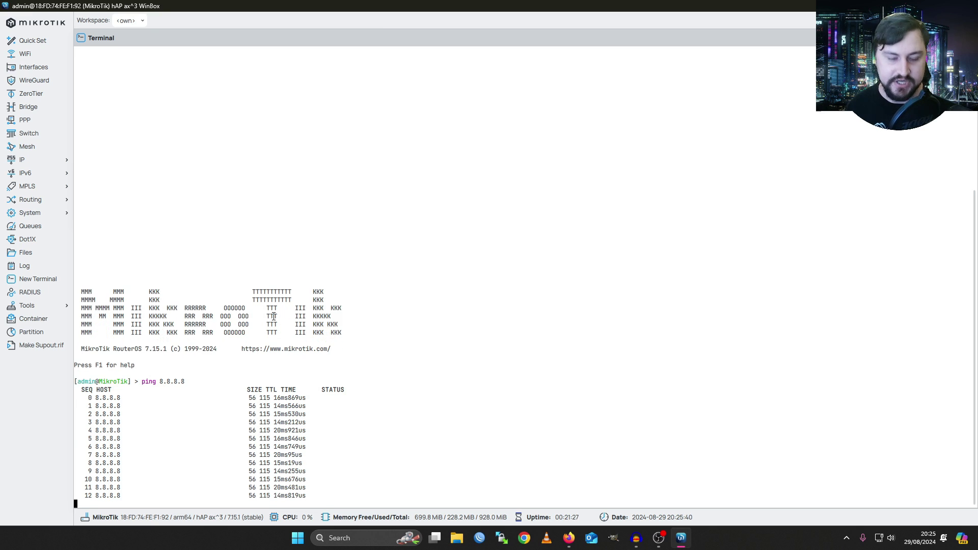
pyautogui.hotkey('ctrl', 'c')
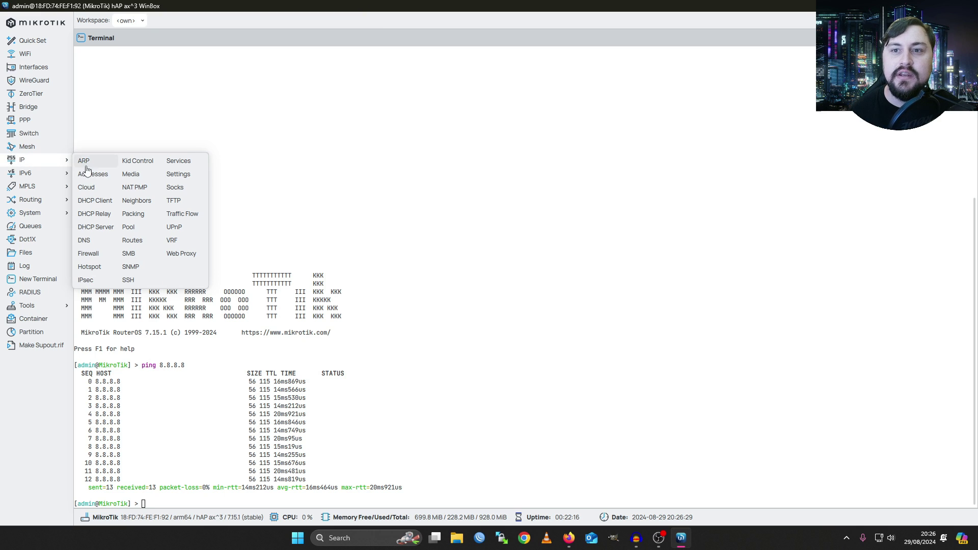
pyautogui.click(36, 159)
pyautogui.click(96, 227)
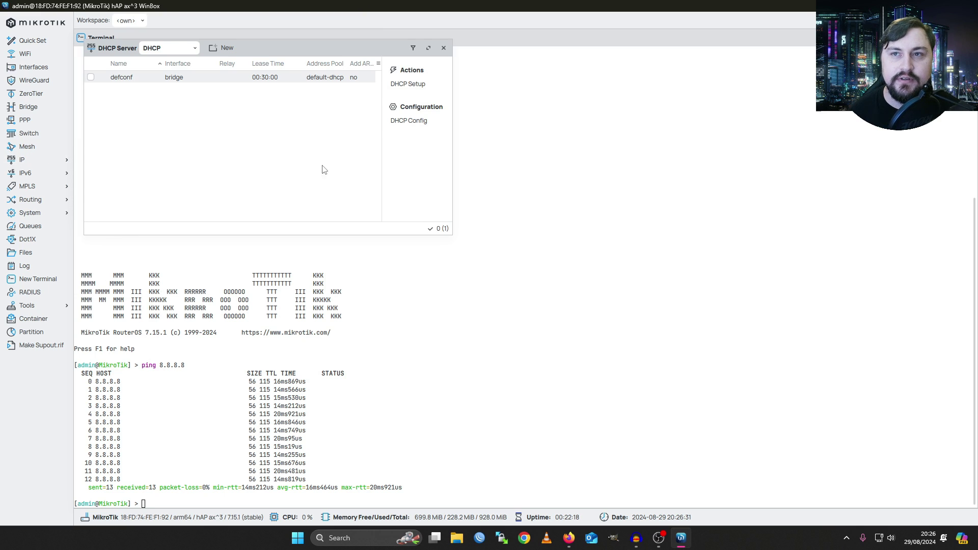
pyautogui.click(143, 82)
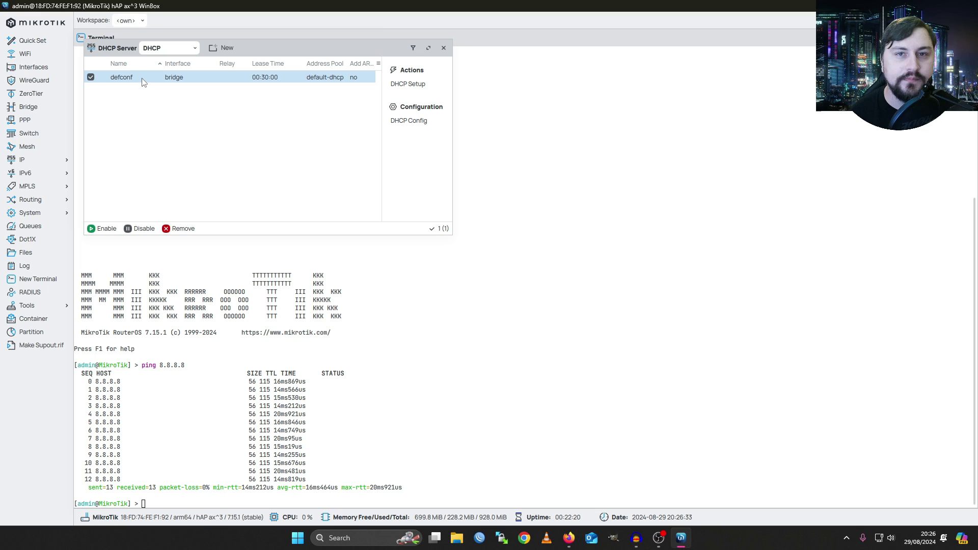
pyautogui.doubleClick(143, 83)
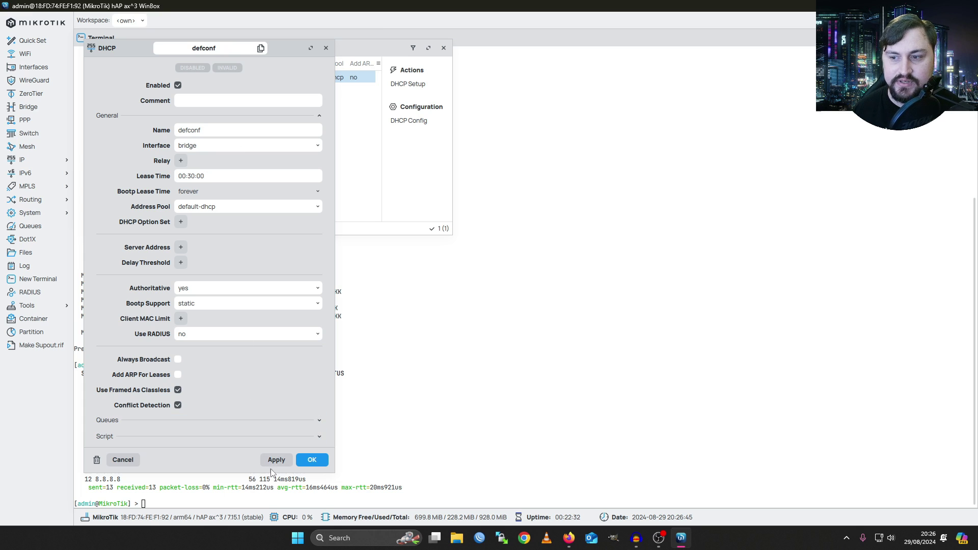
pyautogui.click(326, 48)
# Close the DHCP server list and expand the IP menu in the sidebar
pyautogui.click(443, 48)
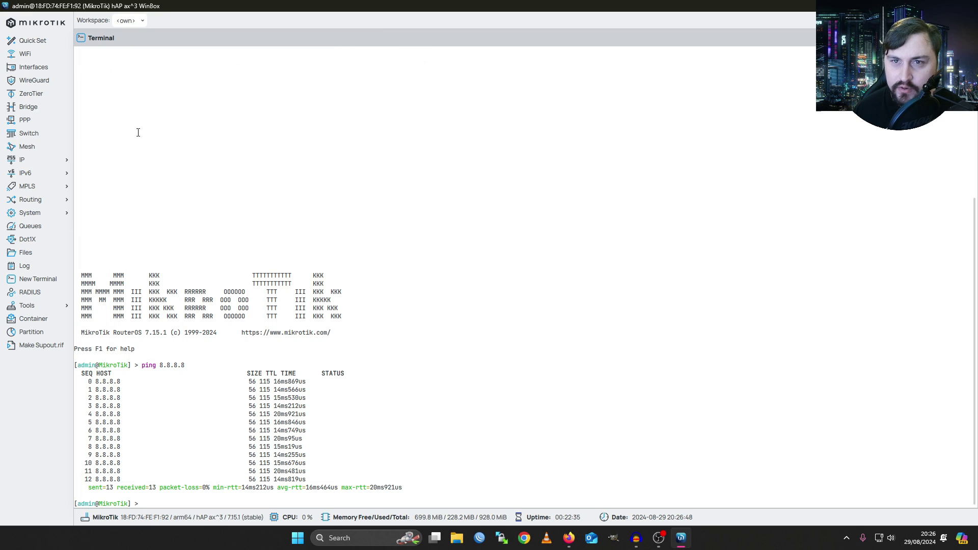
pyautogui.click(37, 164)
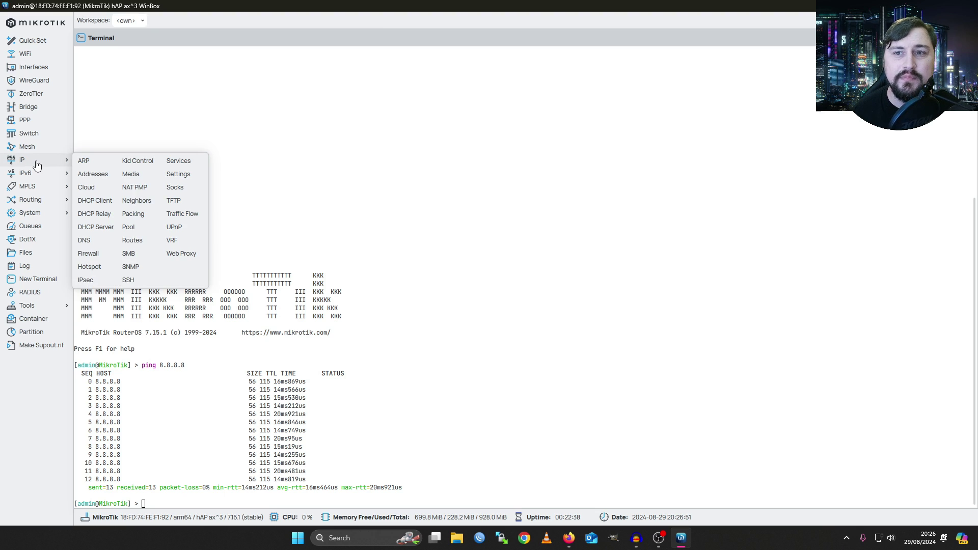
# Open IP > Firewall to list the 12 default defconf filter rules
pyautogui.click(104, 254)
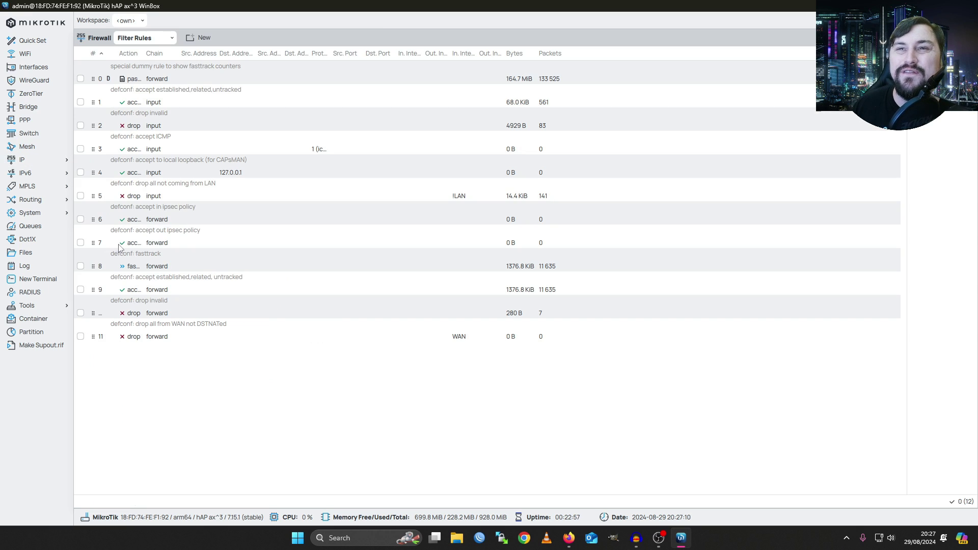